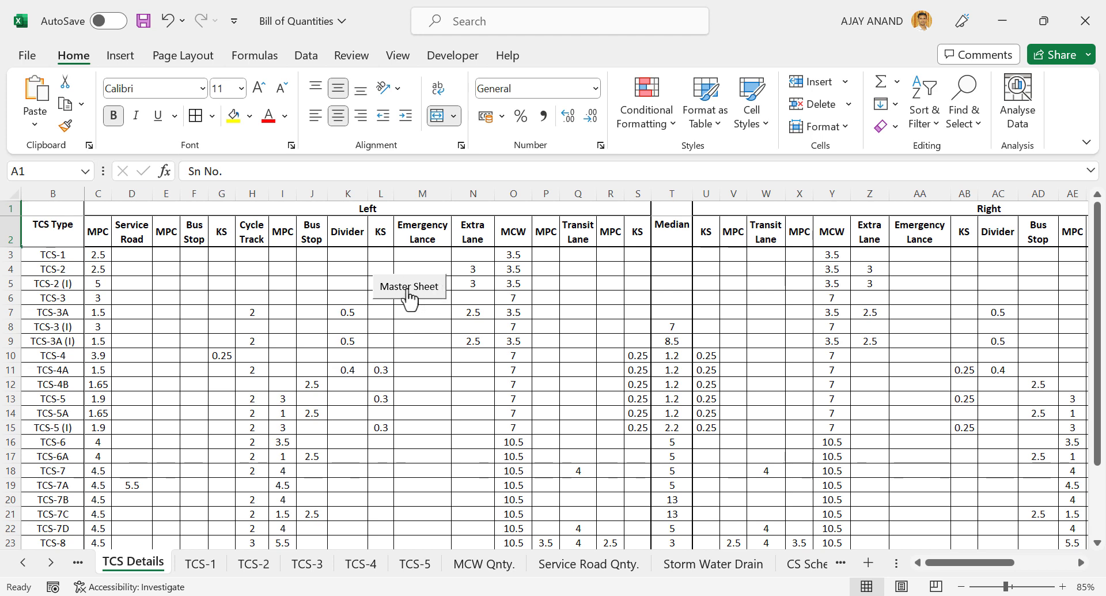
Step: Test the Bill of Quantities navigation by following the Summary and TCS-3 links and returning to the ToC sheet each time
{"action": "left_click", "coordinate": [410, 298]}
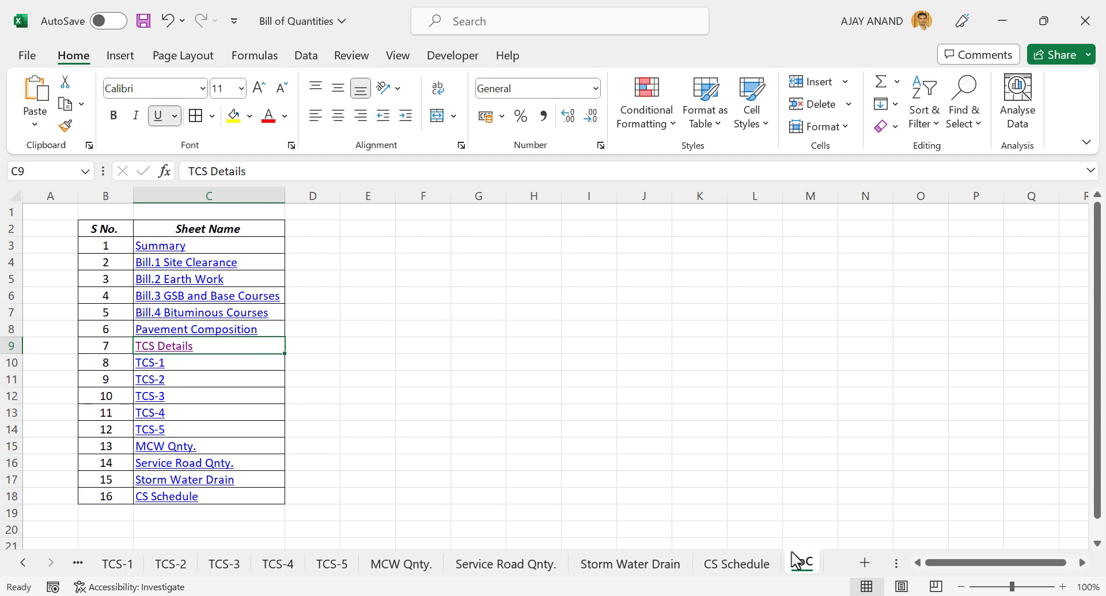
{"action": "left_click", "coordinate": [164, 249]}
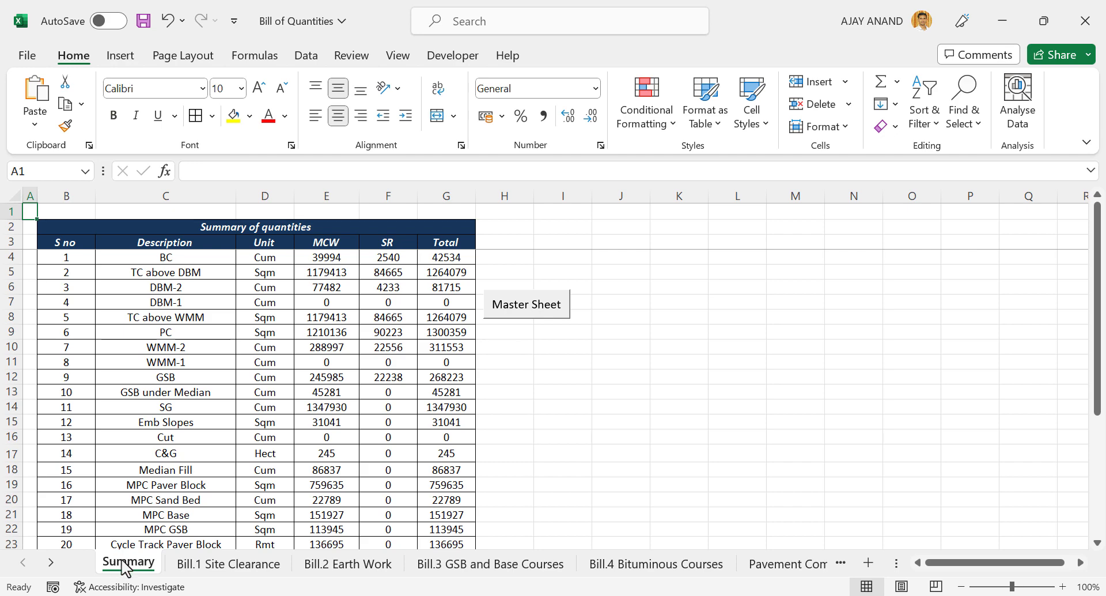
{"action": "left_click", "coordinate": [524, 320]}
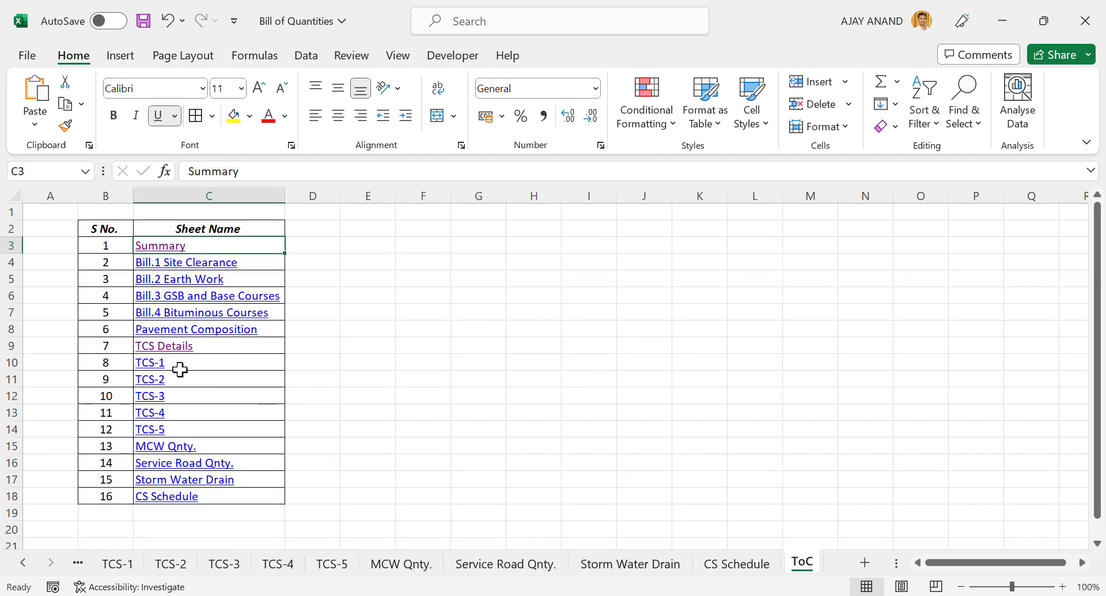
{"action": "left_click", "coordinate": [151, 398]}
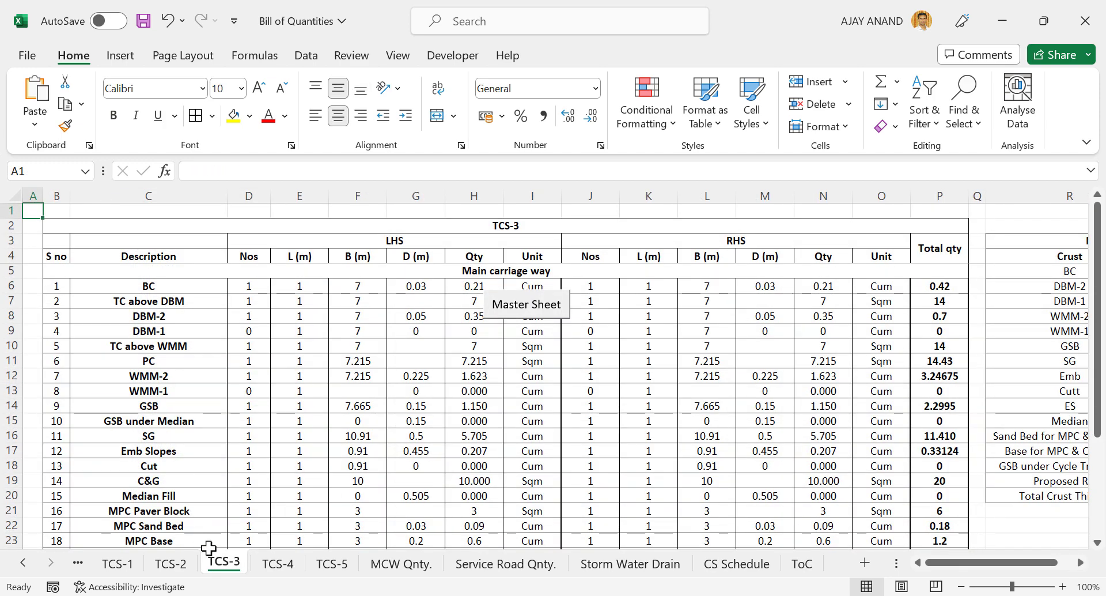
{"action": "left_click", "coordinate": [528, 314]}
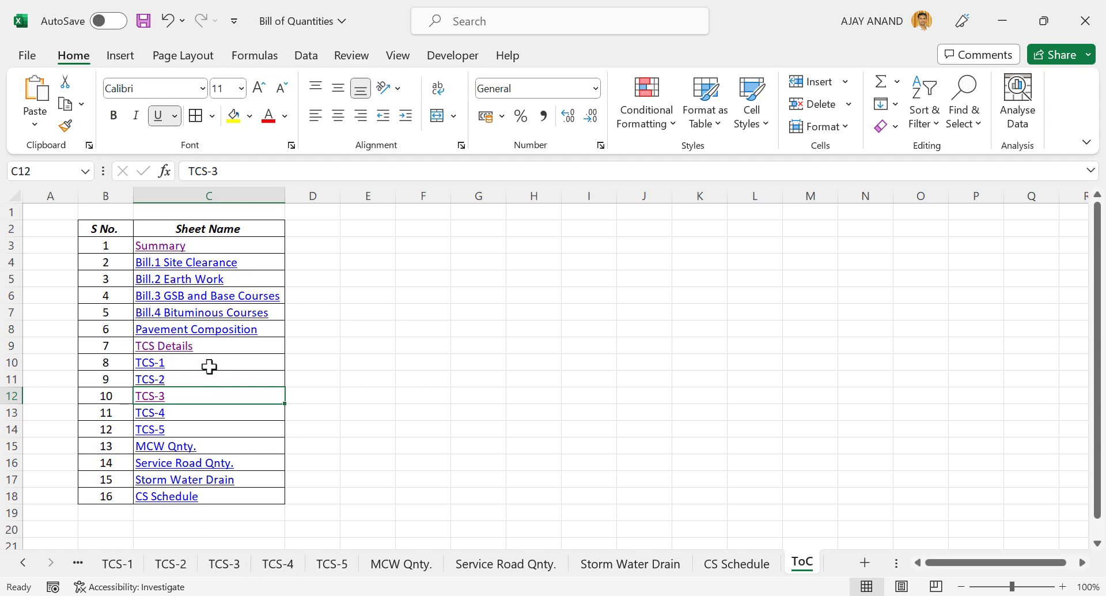
Step: View the TCS-5, TCS-4 and TCS-2 sheets of the Bill of Quantities workbook and check their Master Sheet return link
{"action": "left_click", "coordinate": [382, 564]}
{"action": "left_click", "coordinate": [329, 564]}
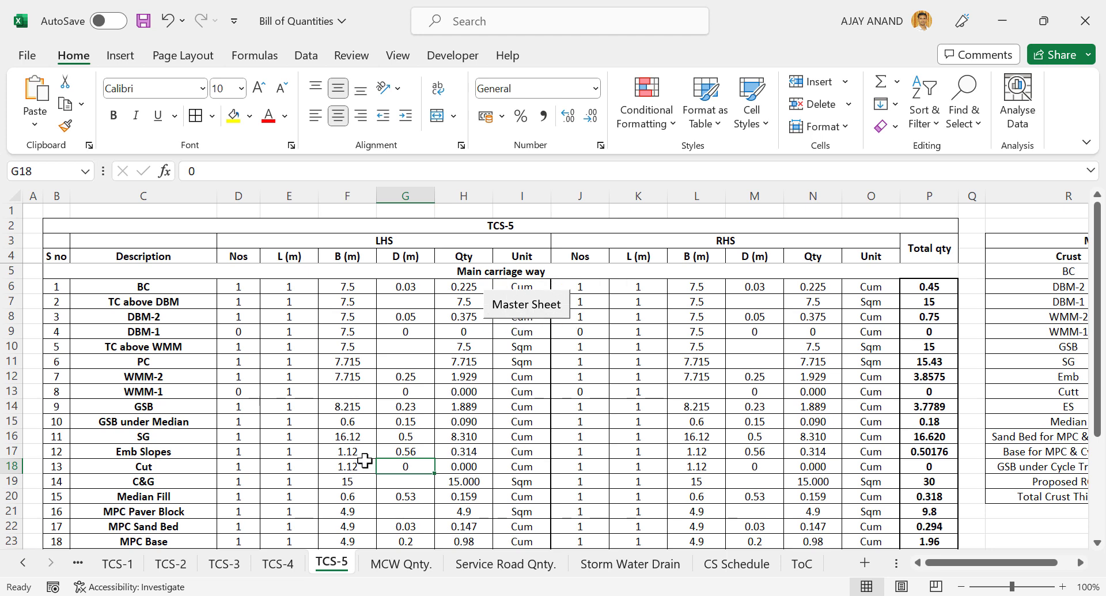
{"action": "left_click", "coordinate": [288, 568]}
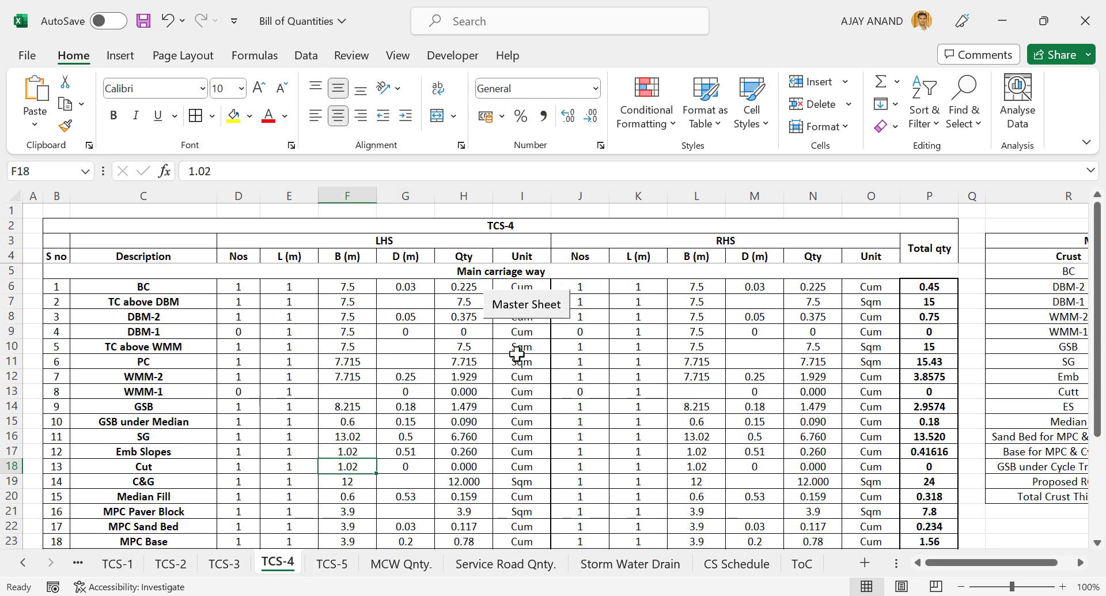
{"action": "left_click", "coordinate": [175, 565]}
{"action": "left_click", "coordinate": [464, 301]}
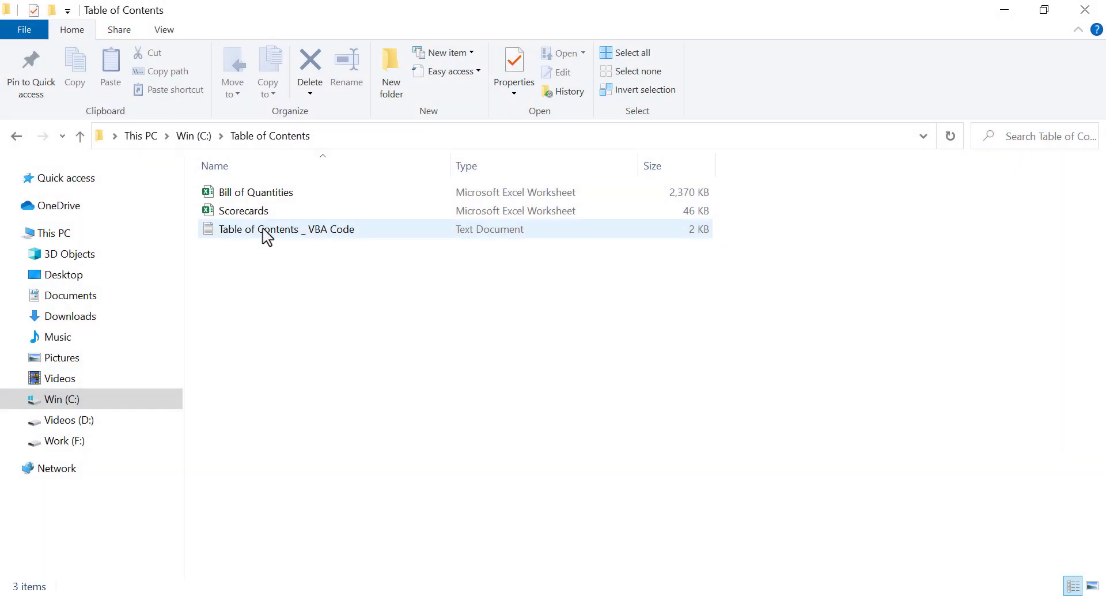
Step: Open the Scorecards workbook from the Table of Contents folder and view several of its candidate sheets
{"action": "double_click", "coordinate": [262, 212]}
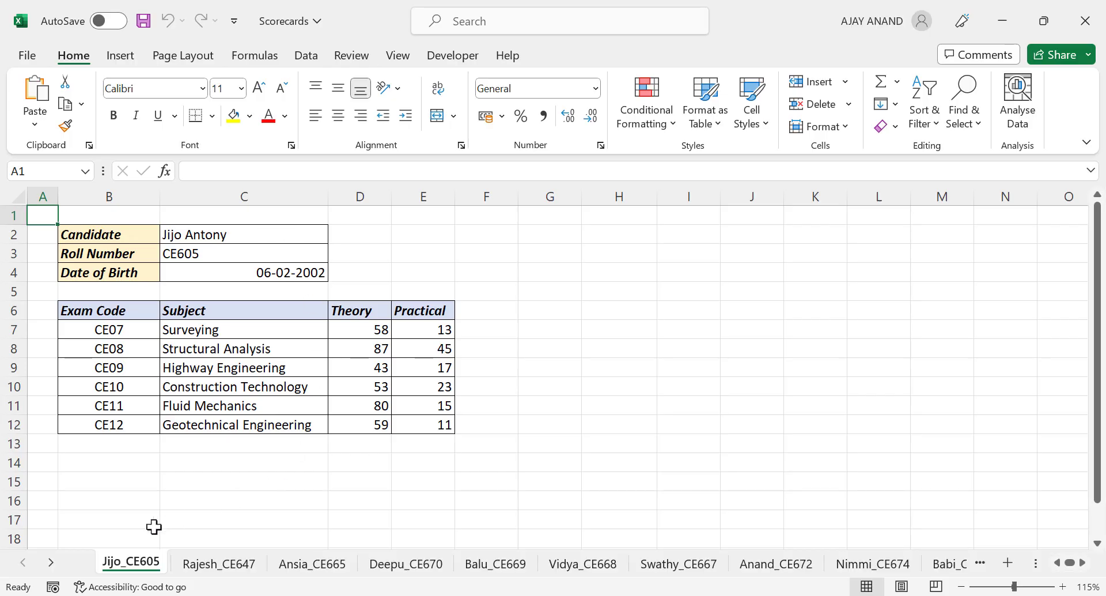
{"action": "left_click", "coordinate": [281, 564]}
{"action": "left_click", "coordinate": [383, 563]}
{"action": "left_click", "coordinate": [521, 565]}
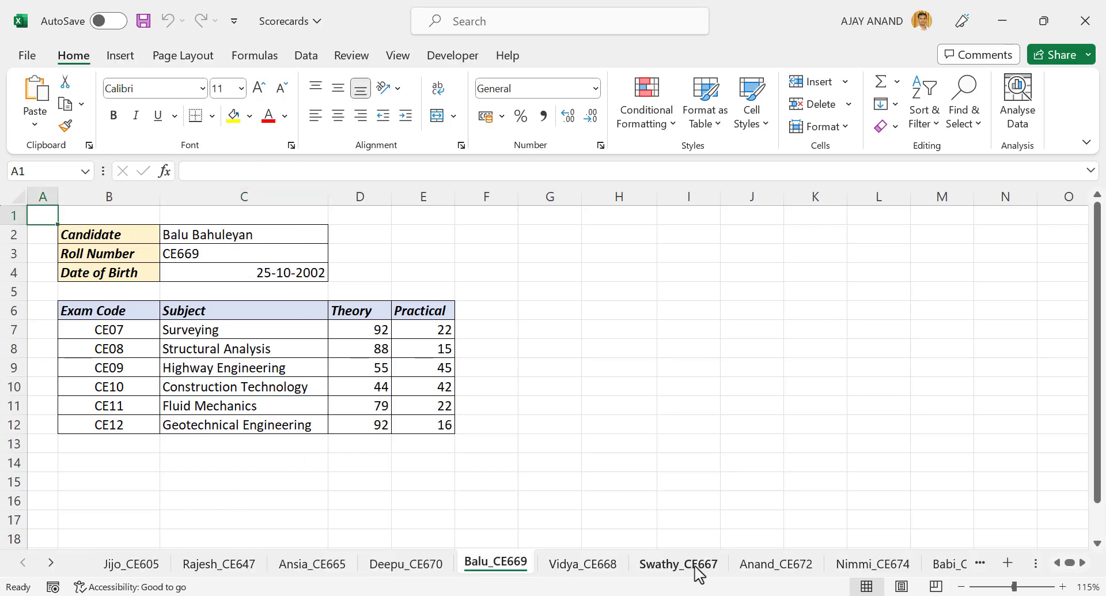
{"action": "left_click", "coordinate": [749, 564]}
Step: Look through the remaining candidate sheets of the Scorecards workbook up to the Consolidation sheet
{"action": "left_click", "coordinate": [52, 563]}
{"action": "left_click", "coordinate": [52, 563]}
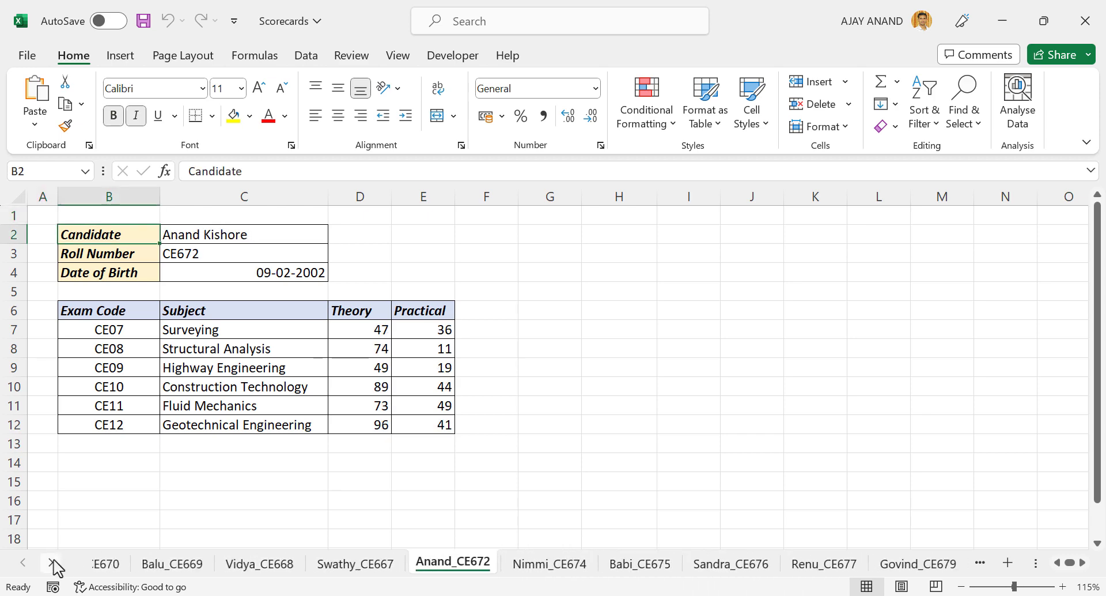
{"action": "left_click", "coordinate": [52, 563]}
{"action": "left_click", "coordinate": [52, 563]}
{"action": "left_click", "coordinate": [52, 563]}
{"action": "left_click", "coordinate": [52, 563]}
{"action": "left_click", "coordinate": [52, 562]}
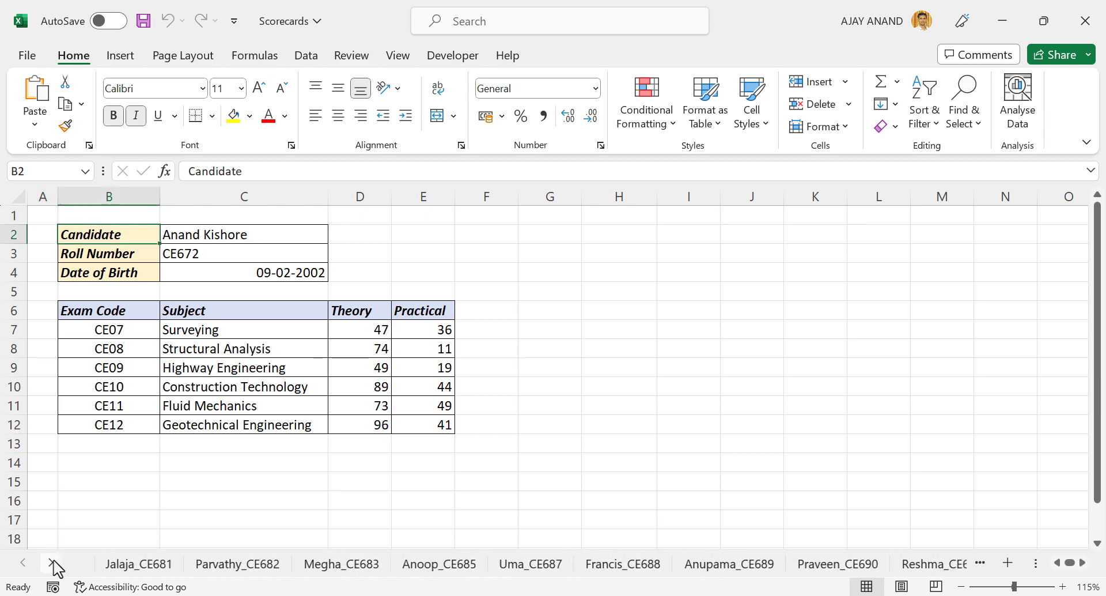
{"action": "left_click", "coordinate": [52, 563]}
{"action": "left_click", "coordinate": [52, 562]}
{"action": "left_click", "coordinate": [52, 563]}
{"action": "left_click", "coordinate": [618, 564]}
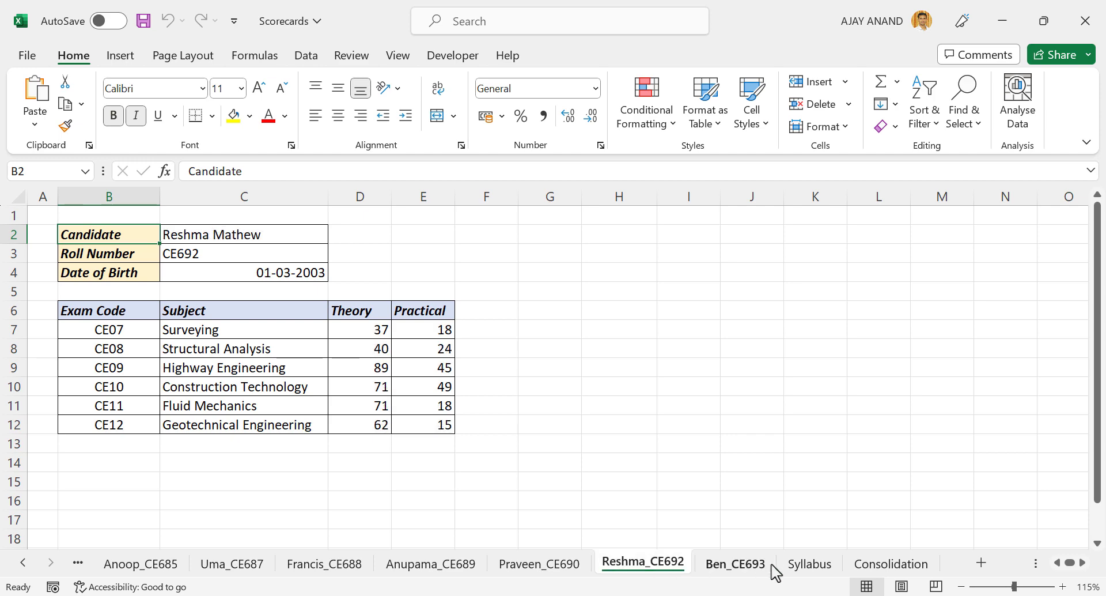
{"action": "left_click", "coordinate": [761, 564]}
{"action": "left_click", "coordinate": [853, 564]}
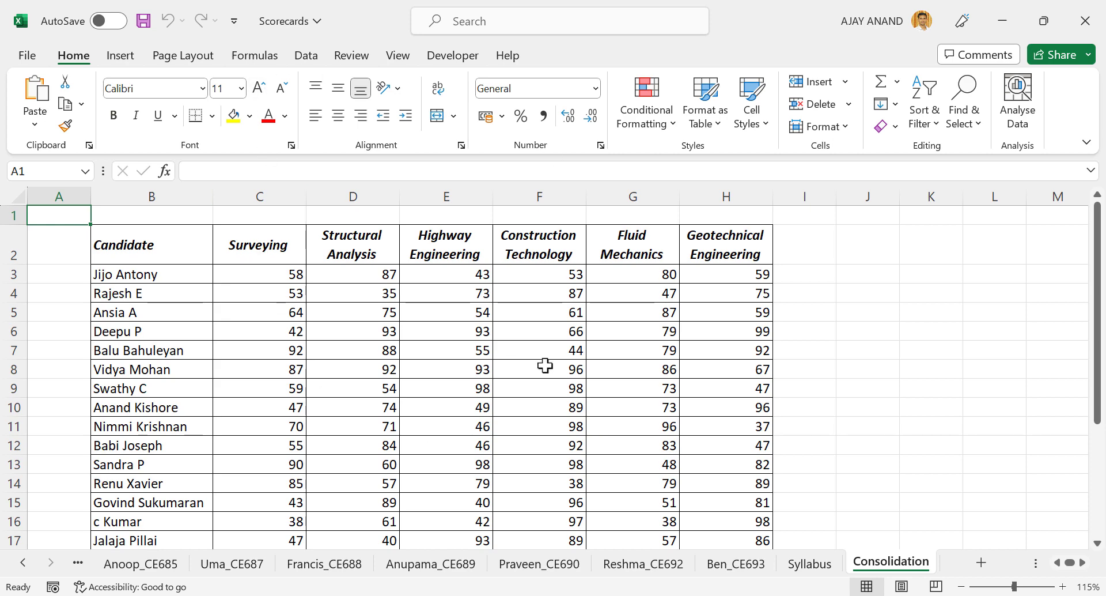
Step: Open the Visual Basic editor and insert a new module into the Scorecards.xlsx project
{"action": "left_click", "coordinate": [454, 58]}
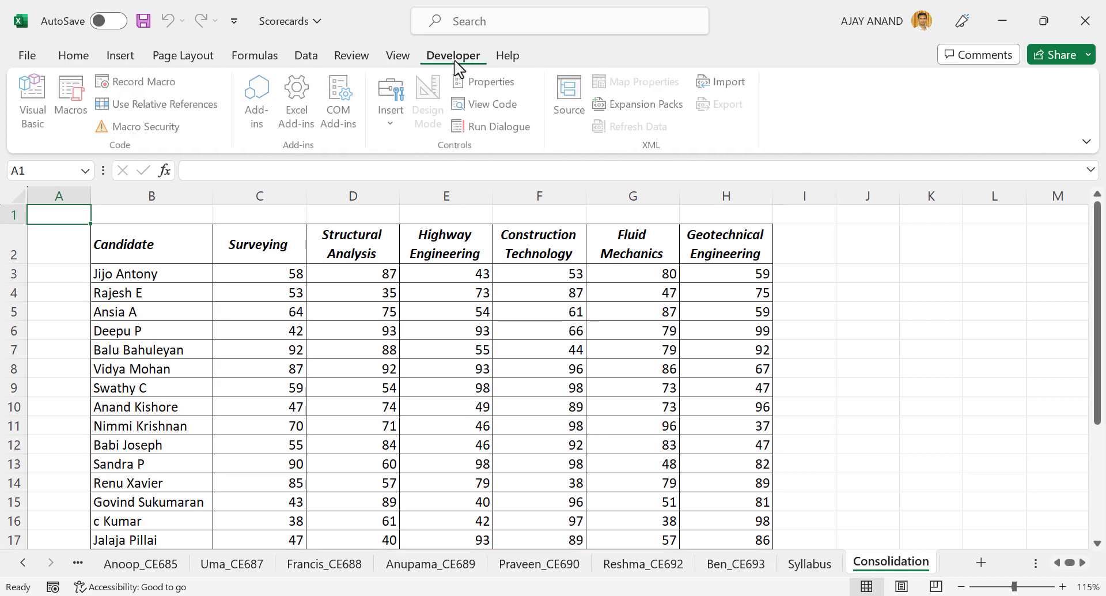
{"action": "left_click", "coordinate": [30, 128]}
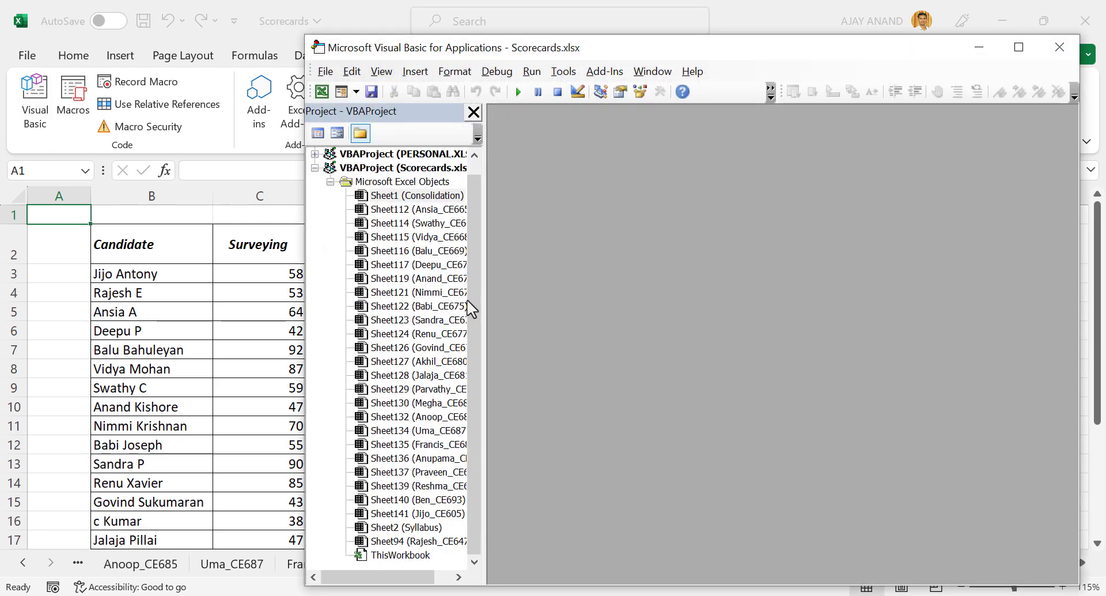
{"action": "right_click", "coordinate": [395, 265]}
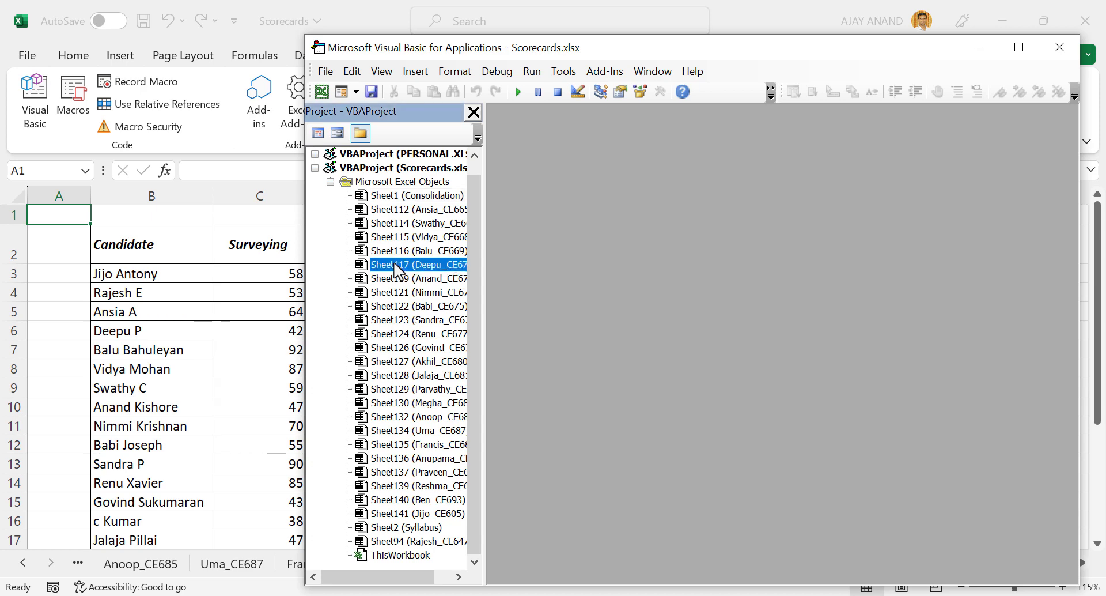
{"action": "mouse_move", "coordinate": [511, 361]}
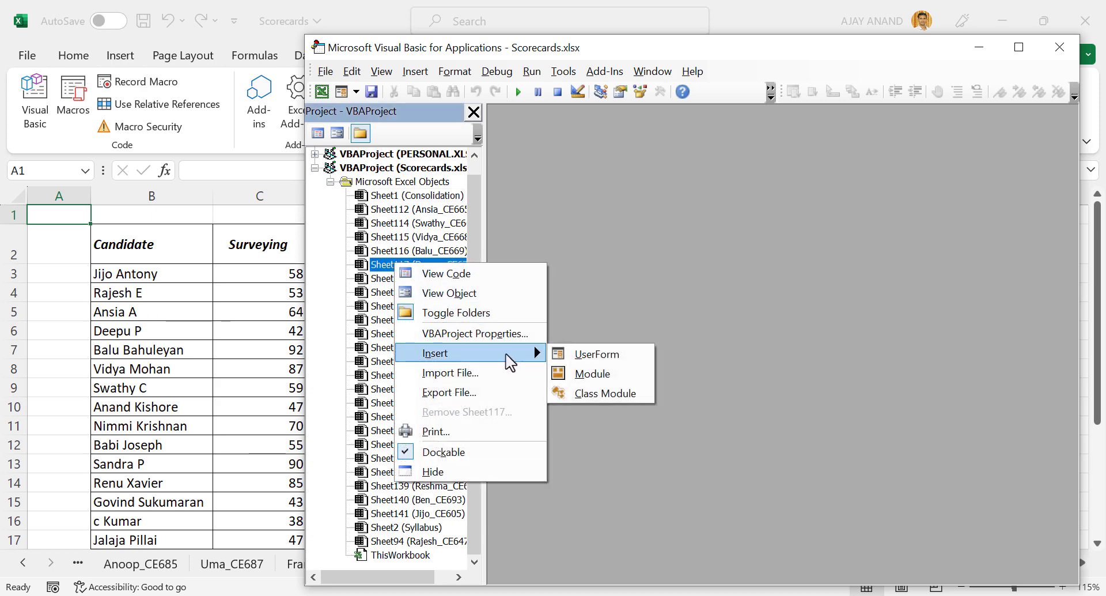
{"action": "left_click", "coordinate": [595, 371]}
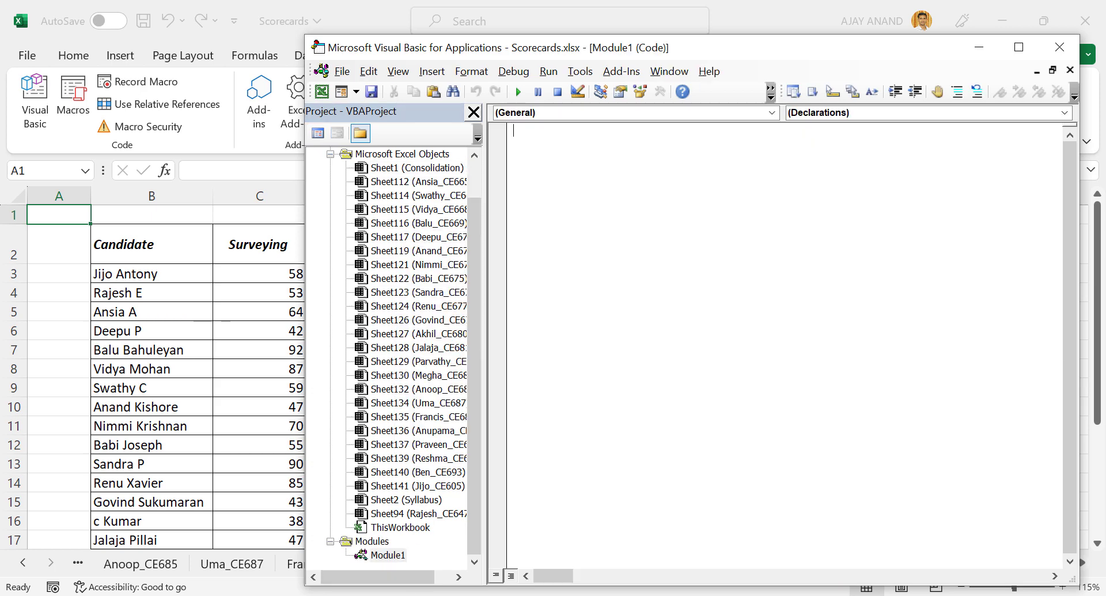
Step: Open the text file "Table of Contents _ VBA Code" in Notepad and copy all of its code
{"action": "left_click", "coordinate": [378, 585]}
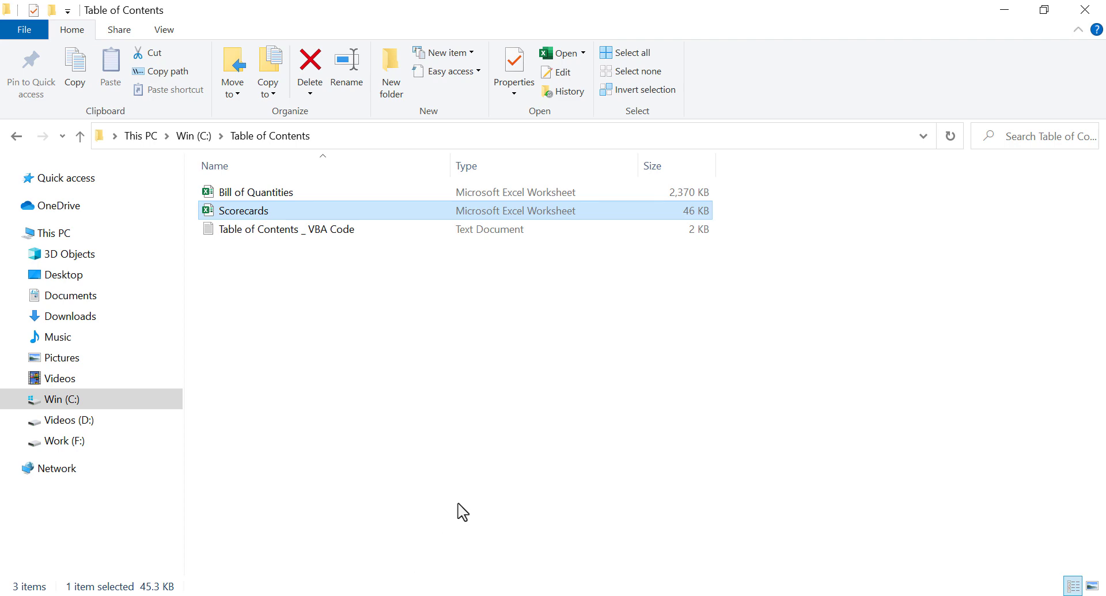
{"action": "double_click", "coordinate": [319, 233]}
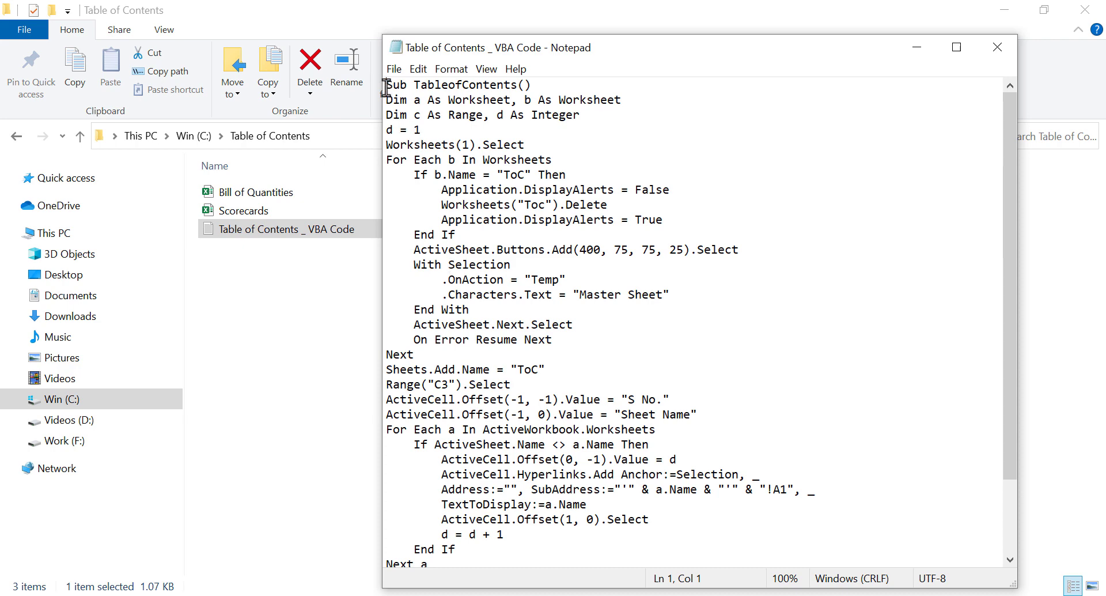
{"action": "left_click_drag", "start_coordinate": [386, 87], "coordinate": [500, 567]}
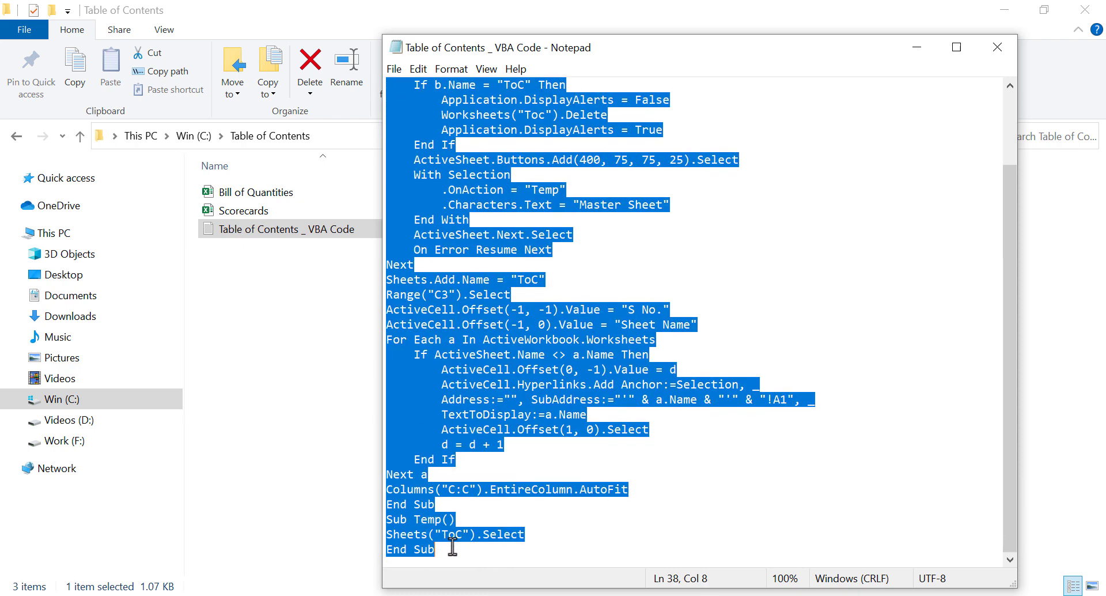
{"action": "right_click", "coordinate": [508, 332]}
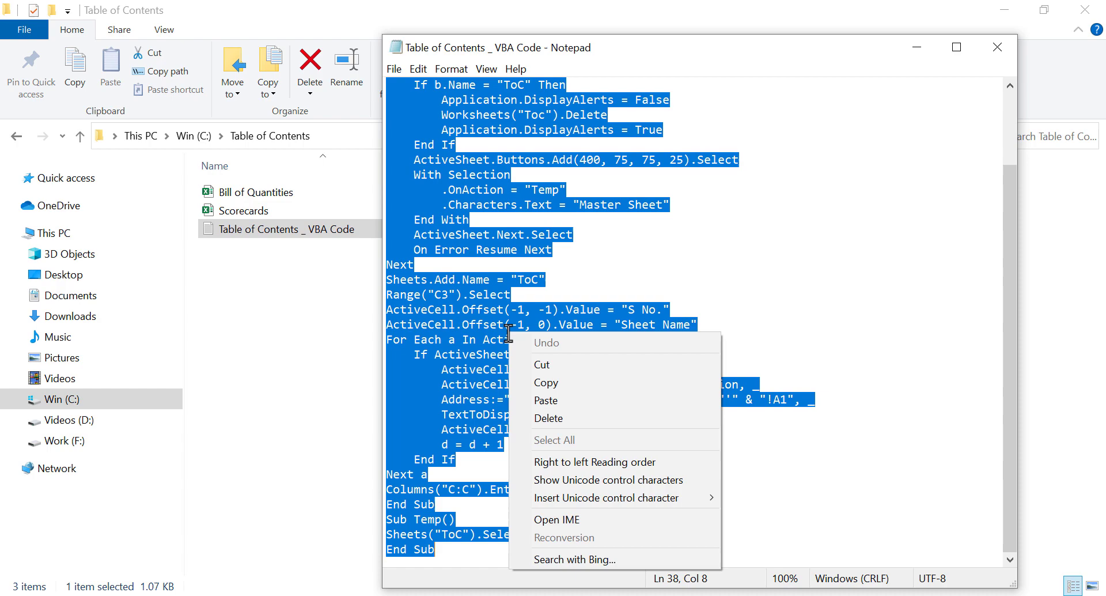
{"action": "left_click", "coordinate": [559, 383]}
Step: Paste the copied code into the empty Scorecards module, review the TableofContents and Temp procedures, and close the Visual Basic editor
{"action": "mouse_move", "coordinate": [327, 591]}
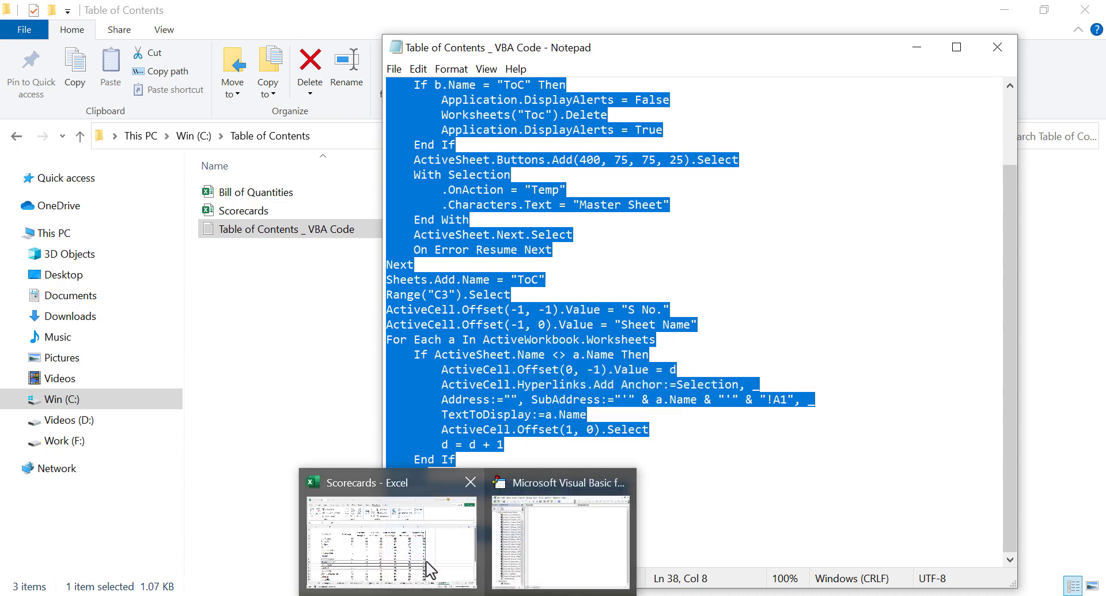
{"action": "left_click", "coordinate": [432, 568]}
{"action": "left_click", "coordinate": [534, 541]}
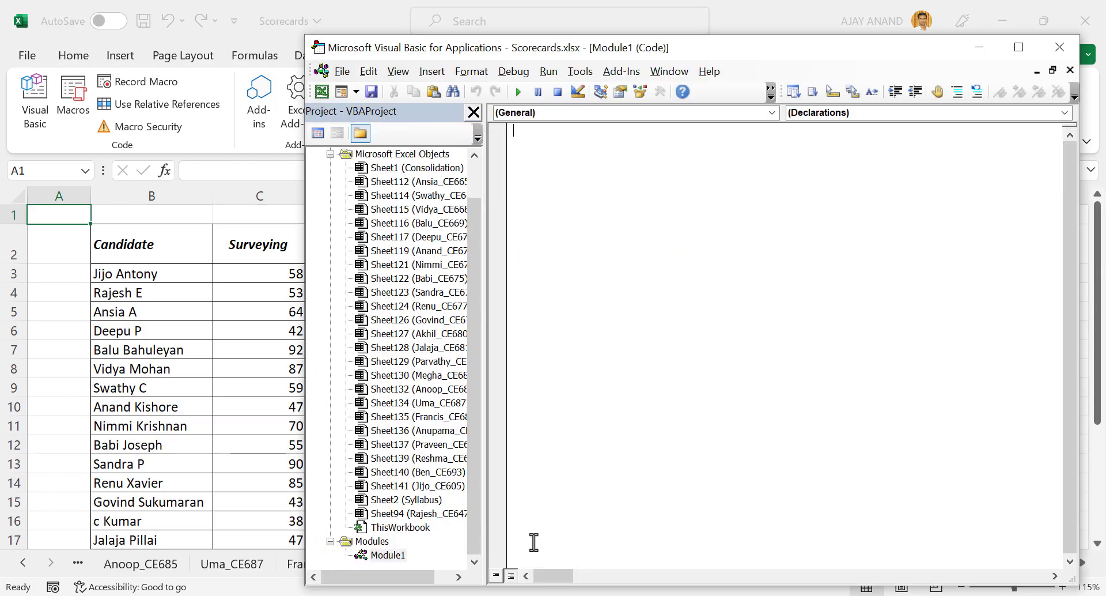
{"action": "right_click", "coordinate": [541, 144]}
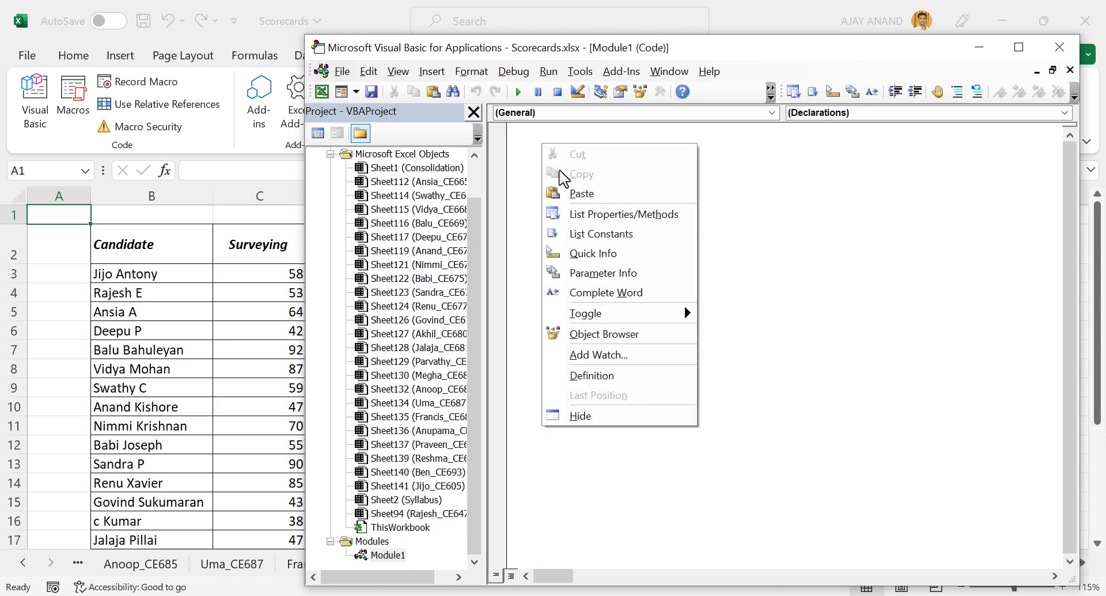
{"action": "left_click", "coordinate": [583, 186]}
{"action": "scroll", "coordinate": [590, 446], "scroll_direction": "up", "scroll_amount": 1}
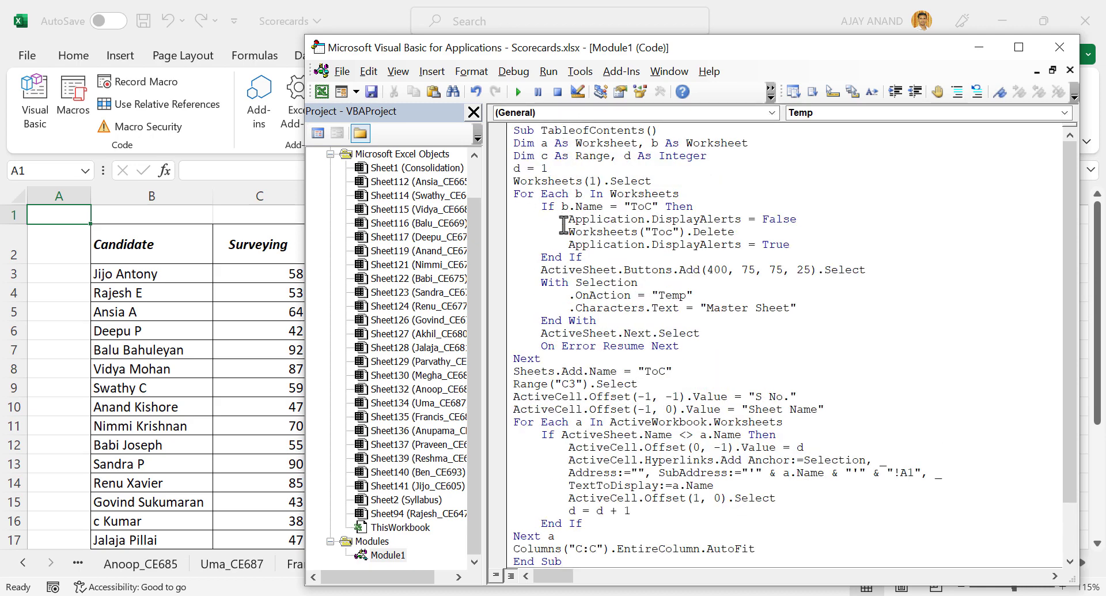
{"action": "scroll", "coordinate": [563, 510], "scroll_direction": "down", "scroll_amount": 2}
{"action": "scroll", "coordinate": [589, 459], "scroll_direction": "up", "scroll_amount": 2}
{"action": "scroll", "coordinate": [630, 316], "scroll_direction": "down", "scroll_amount": 2}
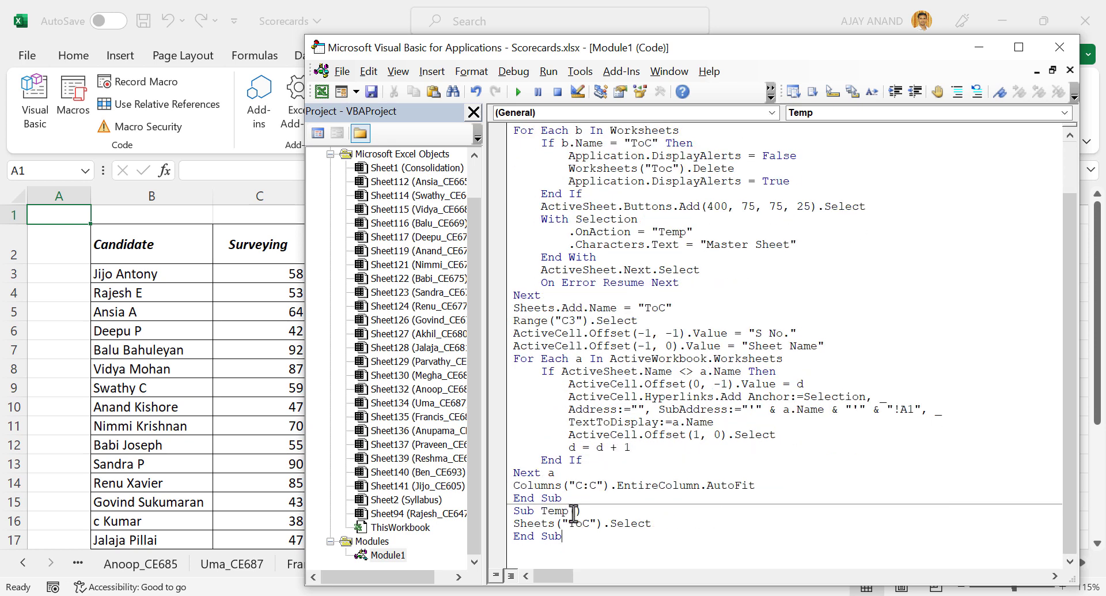
{"action": "scroll", "coordinate": [569, 510], "scroll_direction": "up", "scroll_amount": 2}
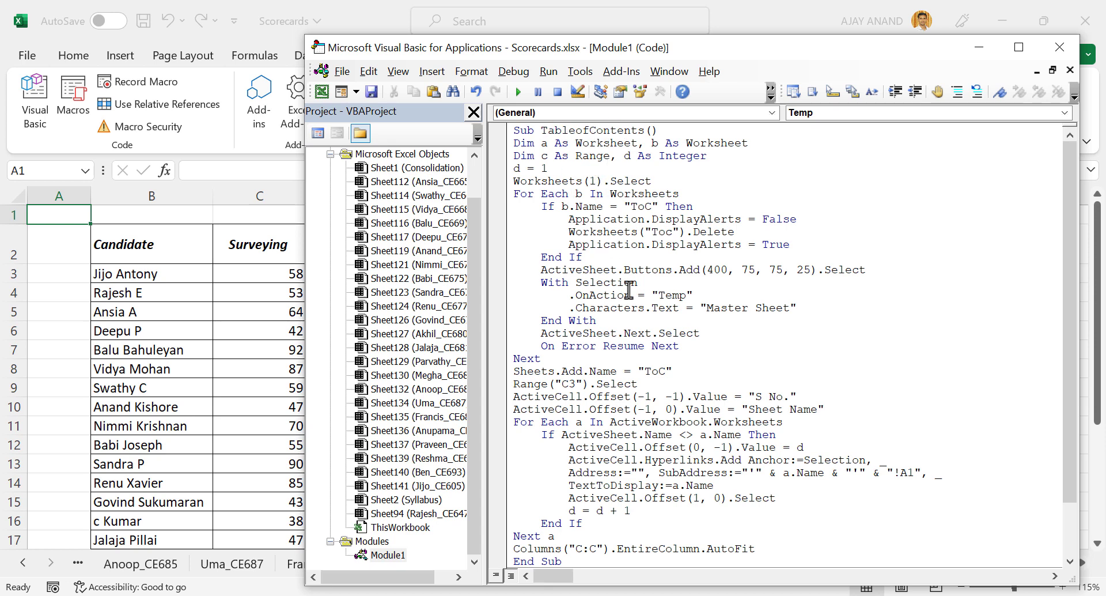
{"action": "left_click", "coordinate": [1058, 46]}
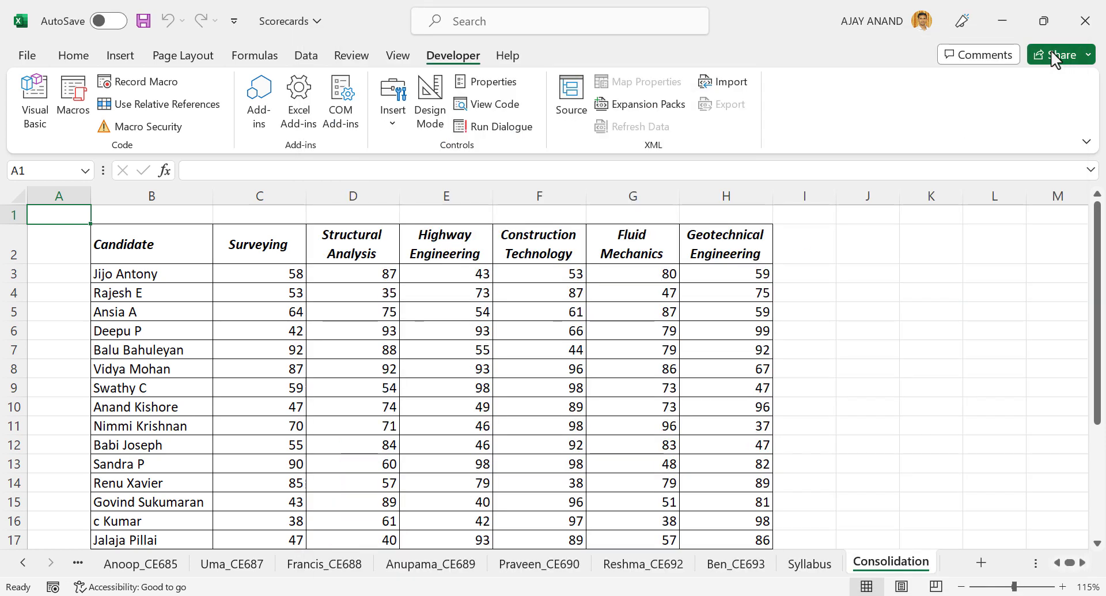
Step: Run the TableofContents macro on the Scorecards workbook and follow the link of entry 15 in the ToC sheet
{"action": "left_click", "coordinate": [74, 101]}
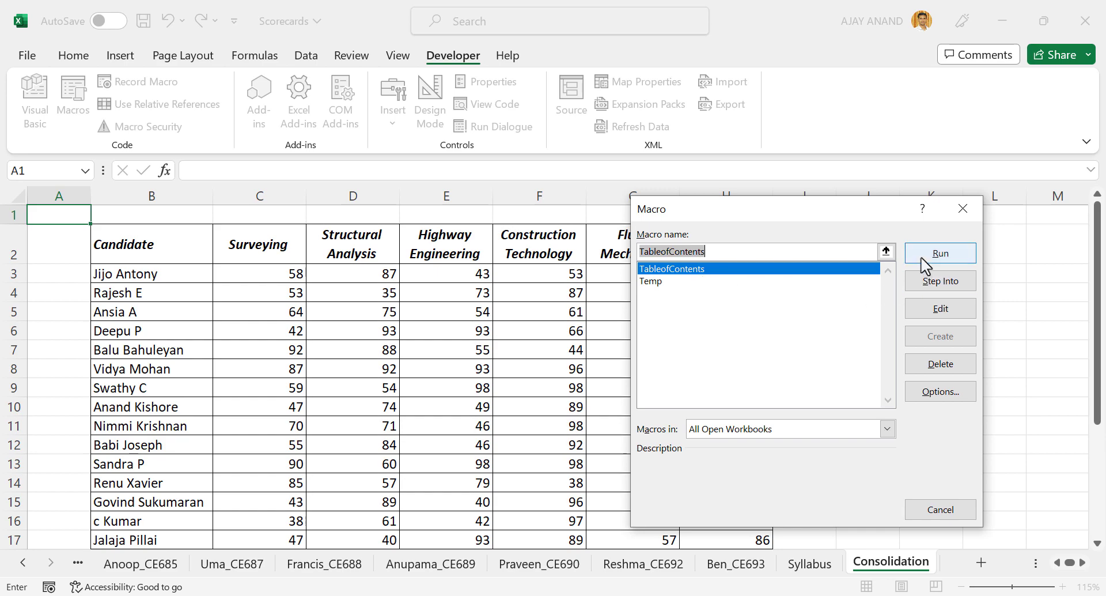
{"action": "left_click", "coordinate": [940, 253]}
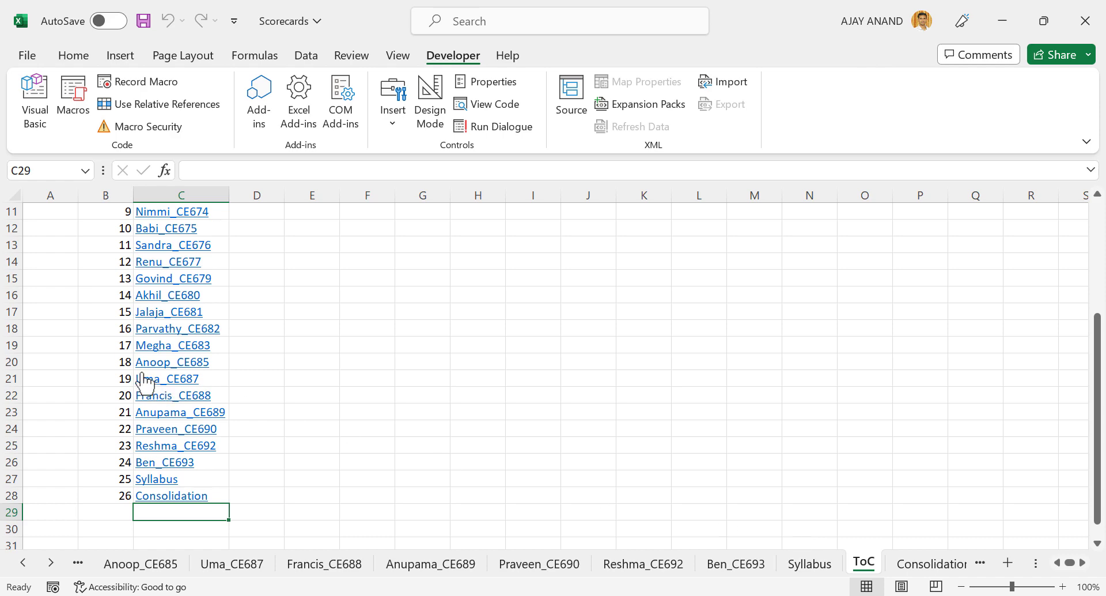
{"action": "scroll", "coordinate": [146, 385], "scroll_direction": "up", "scroll_amount": 4}
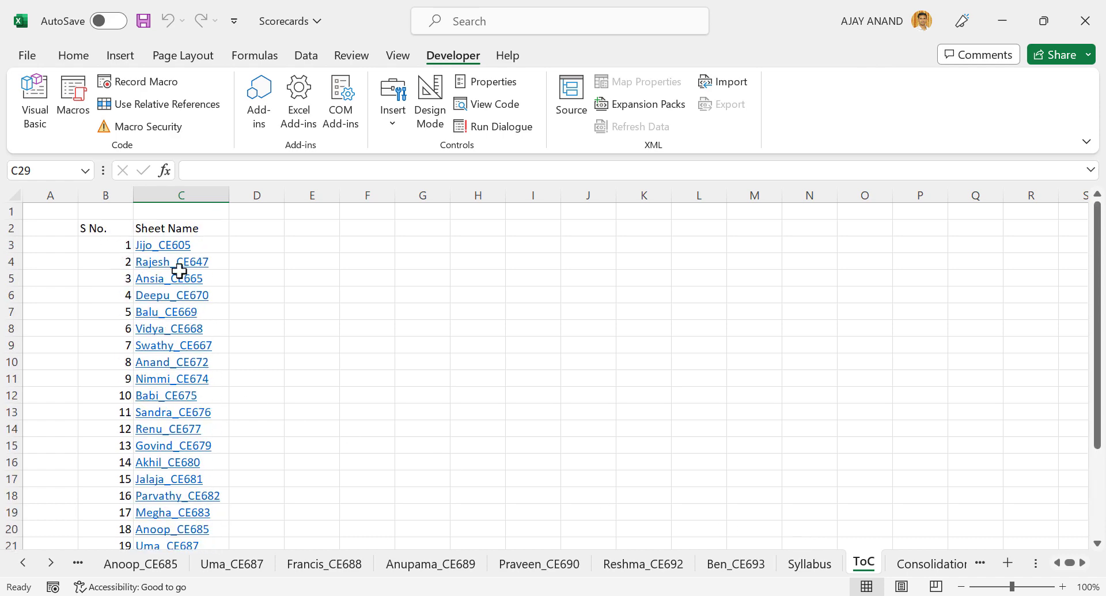
{"action": "scroll", "coordinate": [191, 309], "scroll_direction": "down", "scroll_amount": 4}
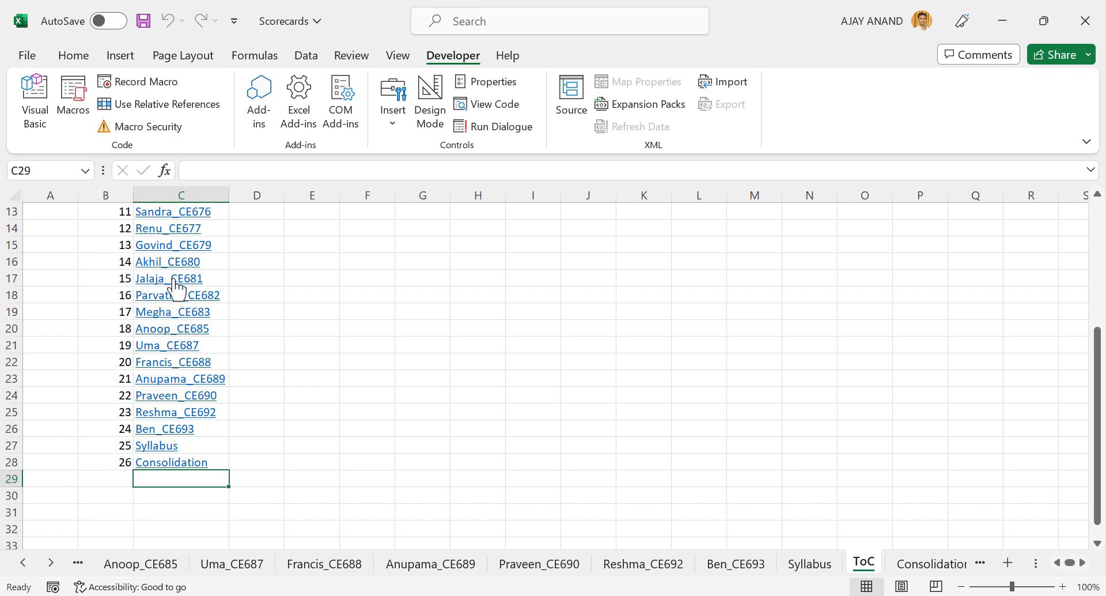
{"action": "left_click", "coordinate": [176, 281]}
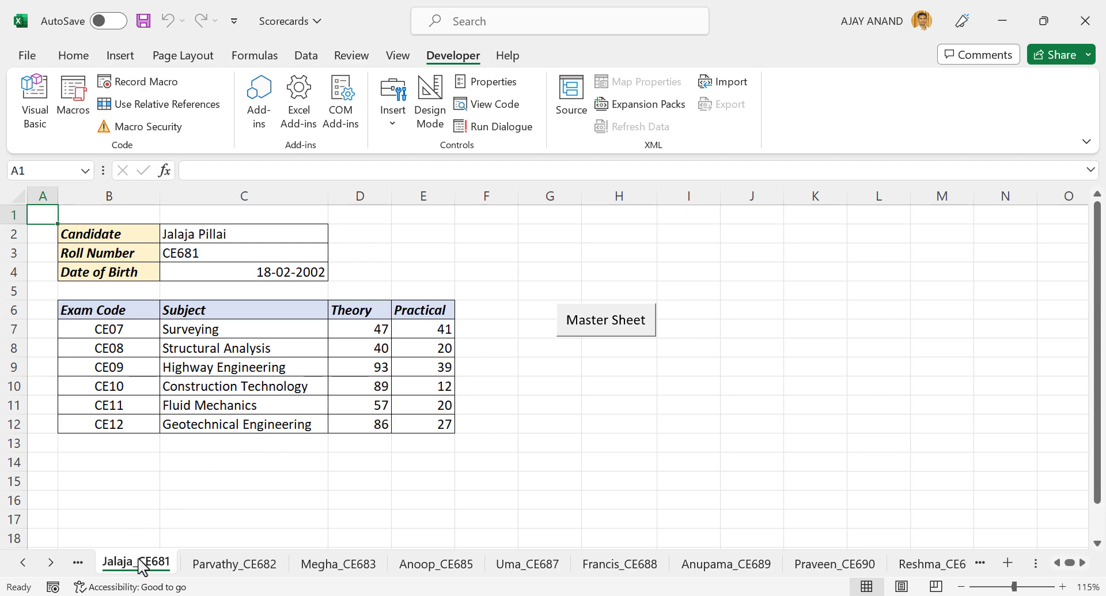
Step: Test the Scorecards ToC links of entries 3 and 5, returning to the ToC sheet with each sheet's Master Sheet button
{"action": "left_click", "coordinate": [605, 321]}
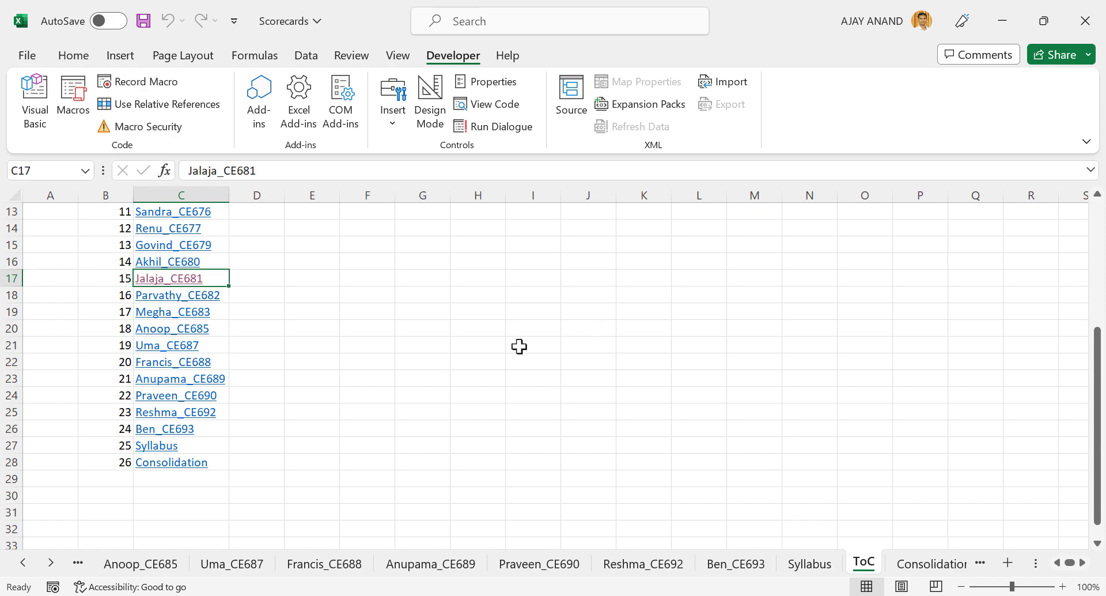
{"action": "scroll", "coordinate": [190, 346], "scroll_direction": "up", "scroll_amount": 4}
{"action": "scroll", "coordinate": [195, 308], "scroll_direction": "up", "scroll_amount": 1}
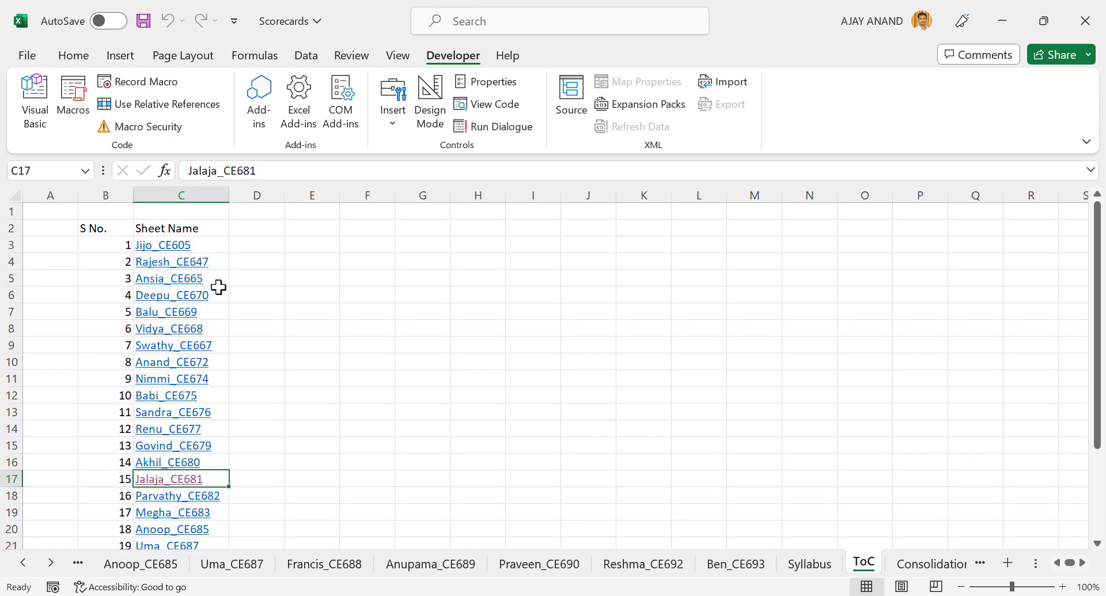
{"action": "left_click", "coordinate": [167, 280]}
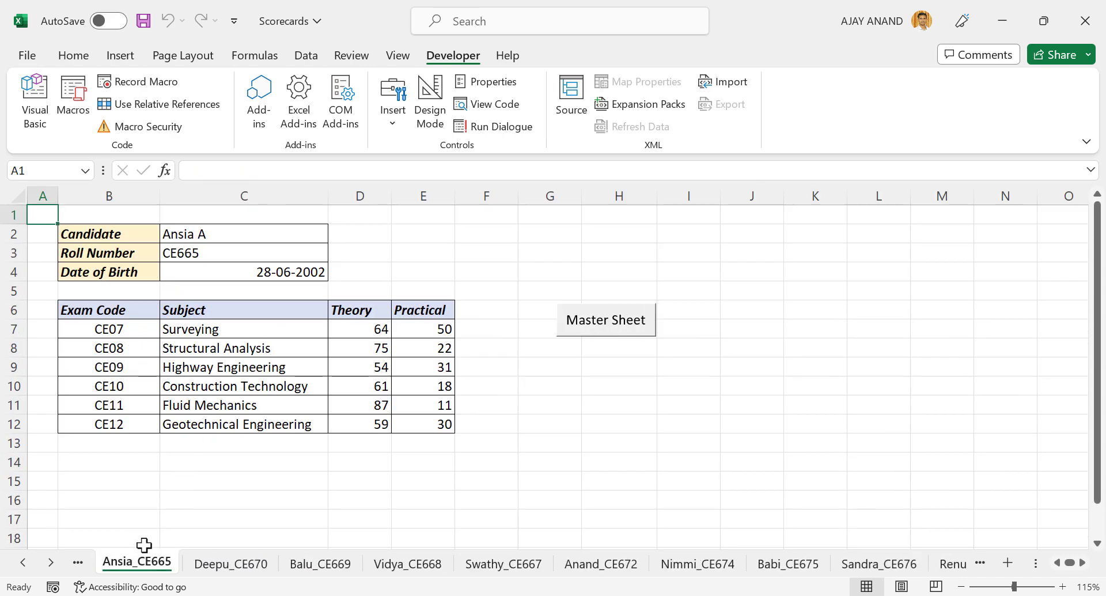
{"action": "left_click", "coordinate": [606, 320]}
{"action": "left_click", "coordinate": [172, 314]}
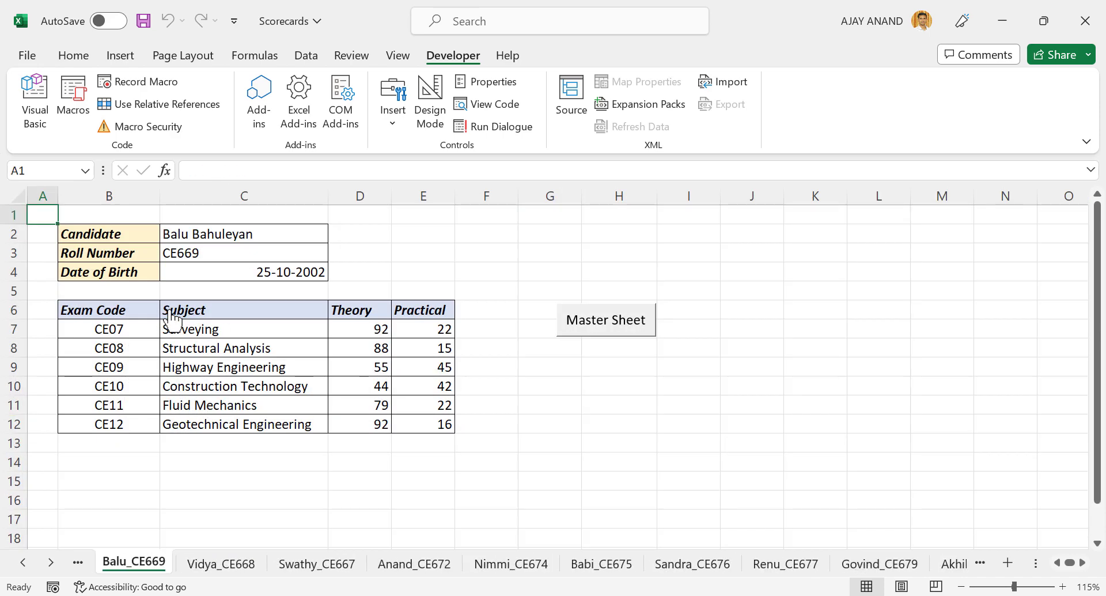
{"action": "left_click", "coordinate": [608, 325]}
Step: Bring up the module code, minimise the code editor, Scorecards workbook and Notepad, and open the Bill of Quantities workbook from the Table of Contents folder
{"action": "left_click", "coordinate": [35, 104]}
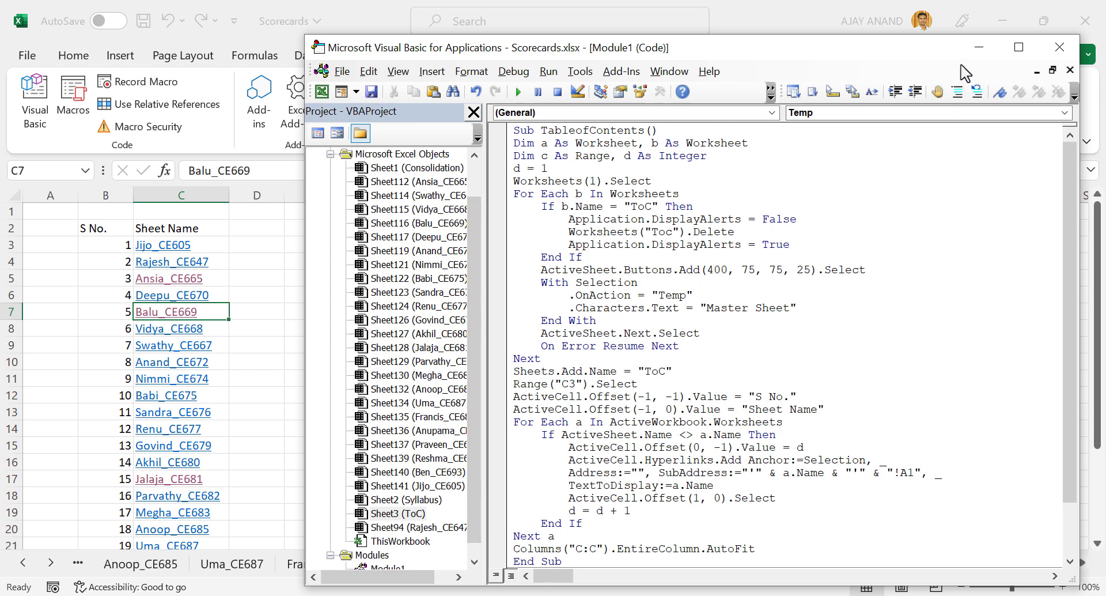
{"action": "left_click", "coordinate": [978, 47]}
{"action": "left_click", "coordinate": [1002, 21]}
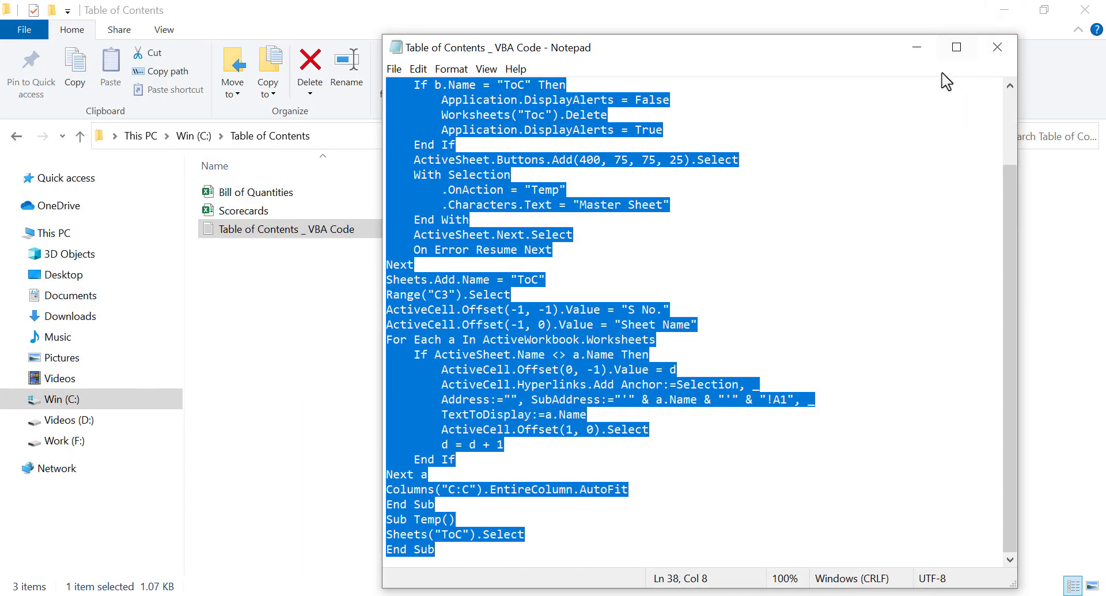
{"action": "left_click", "coordinate": [913, 51]}
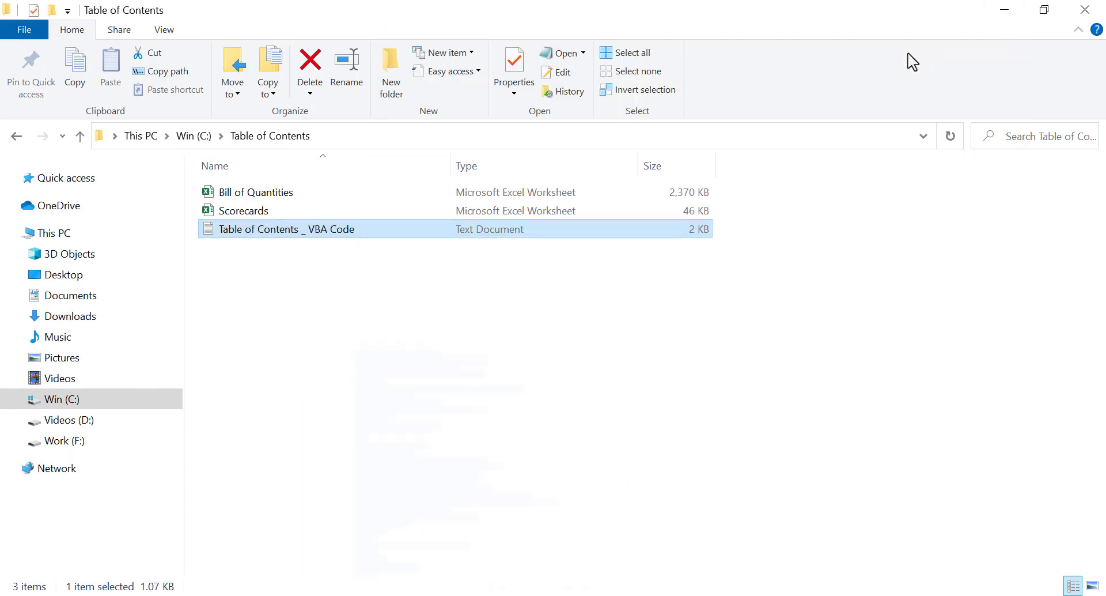
{"action": "double_click", "coordinate": [262, 193]}
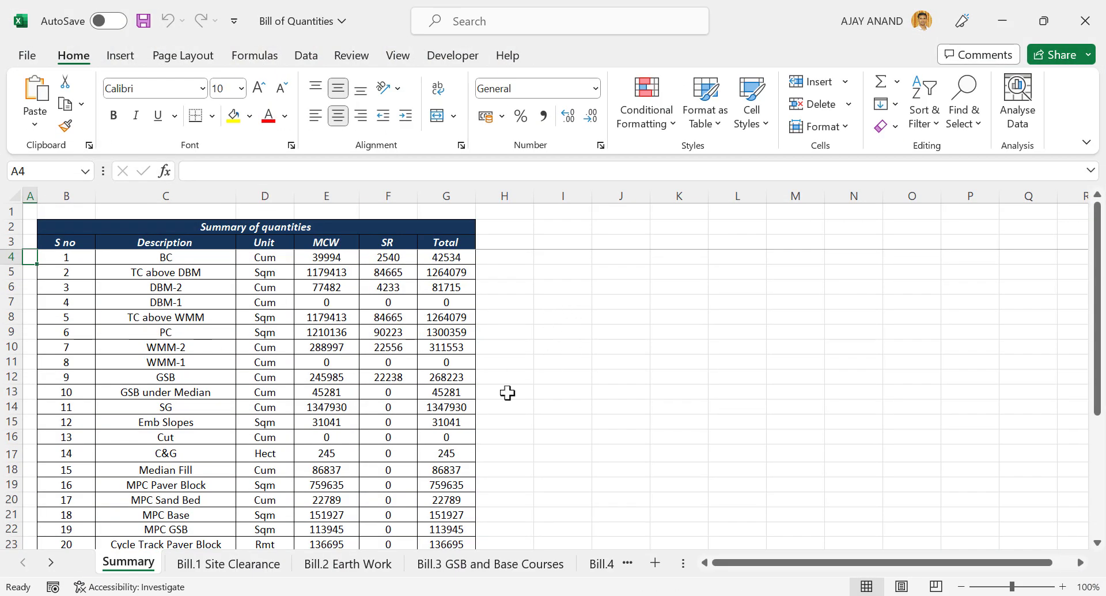
Step: Look through the Bill of Quantities sheets, from Bill.1 Site Clearance to Bill.4 Bituminous Courses and from Service Road Qnty. to CS Schedule
{"action": "left_click", "coordinate": [242, 563]}
{"action": "left_click", "coordinate": [348, 565]}
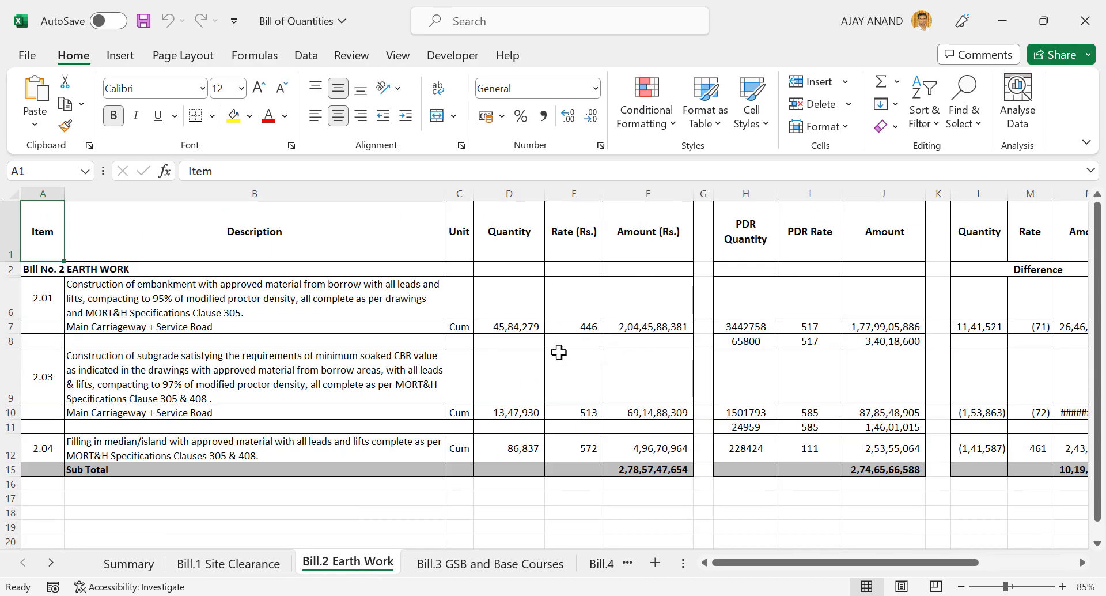
{"action": "left_click", "coordinate": [477, 562]}
{"action": "left_click", "coordinate": [599, 563]}
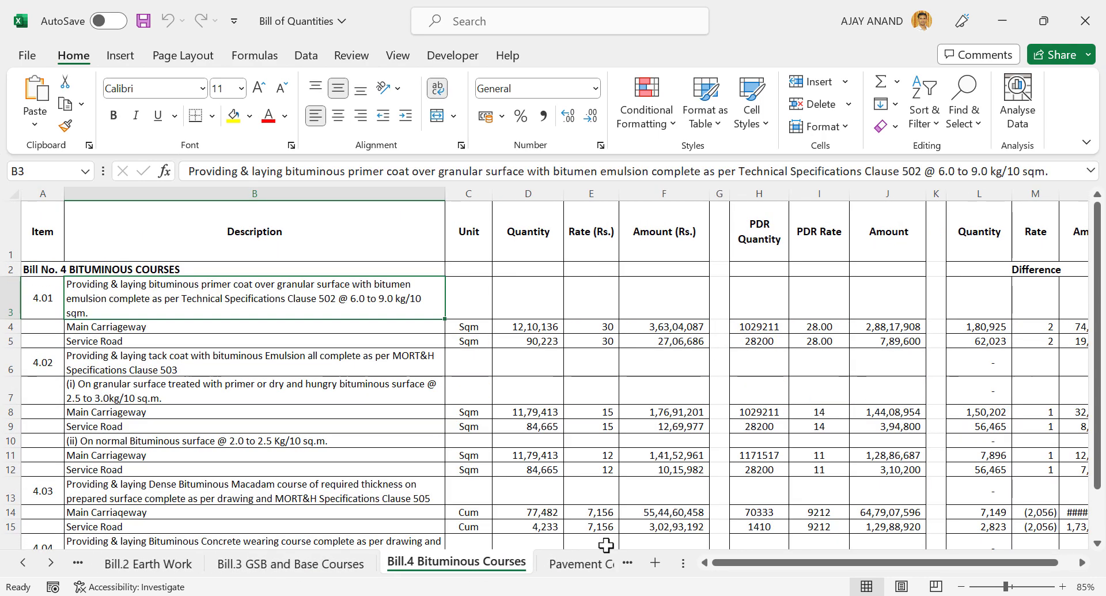
{"action": "left_click", "coordinate": [51, 562]}
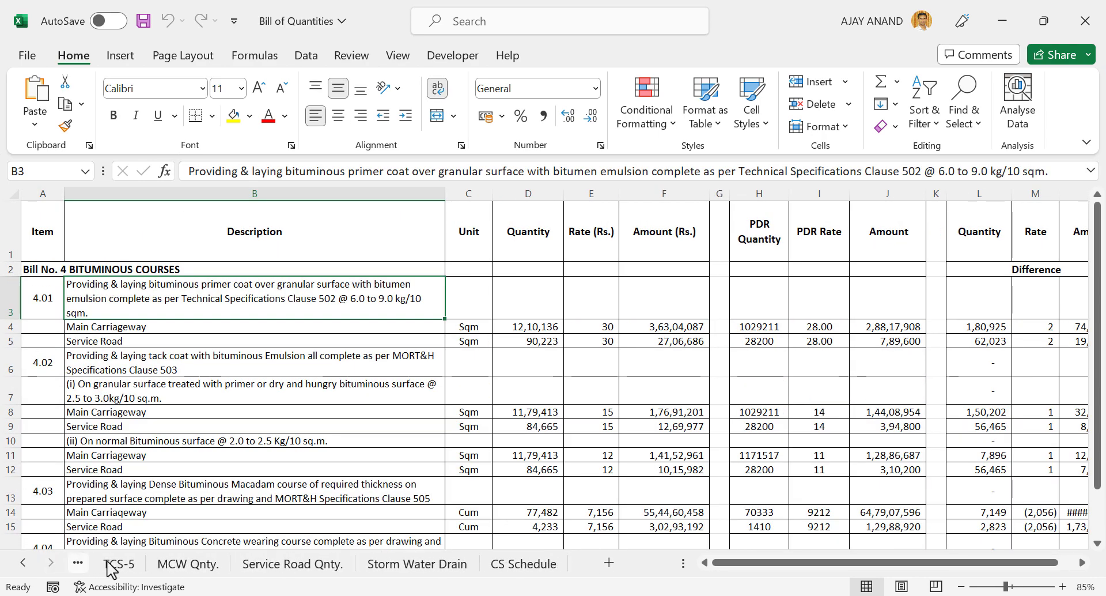
{"action": "left_click", "coordinate": [291, 565]}
{"action": "left_click", "coordinate": [400, 567]}
{"action": "left_click", "coordinate": [507, 567]}
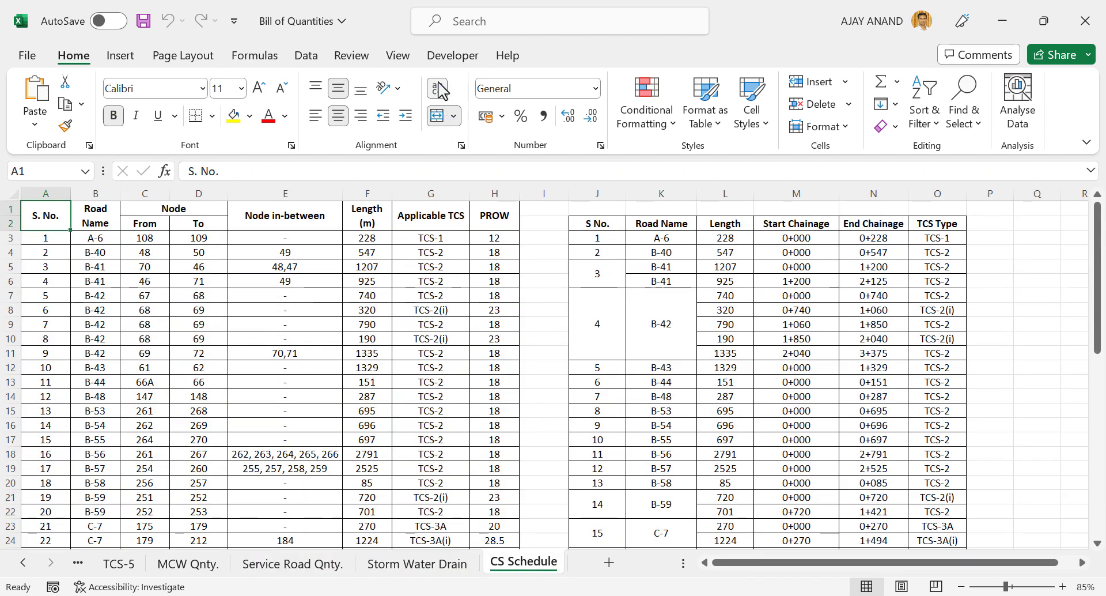
Step: Run the Scorecards.xlsx!TableofContents macro on the Bill of Quantities workbook
{"action": "left_click", "coordinate": [453, 55]}
{"action": "left_click", "coordinate": [84, 121]}
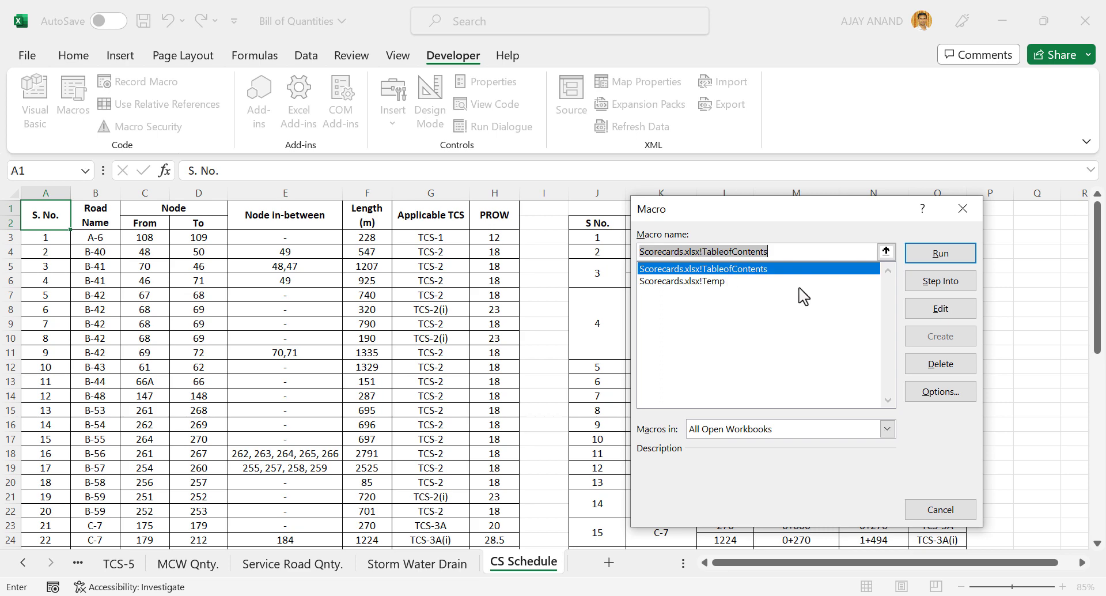
{"action": "left_click", "coordinate": [925, 257]}
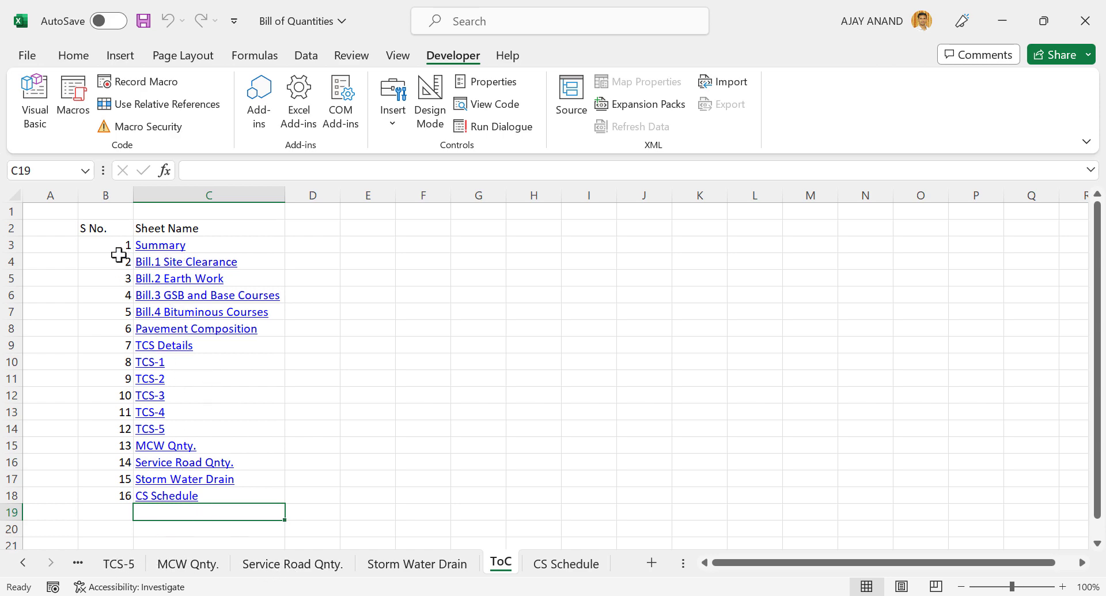
Step: Apply all borders to the table of contents in B2:C18 of the ToC sheet
{"action": "left_click_drag", "start_coordinate": [108, 227], "coordinate": [204, 494]}
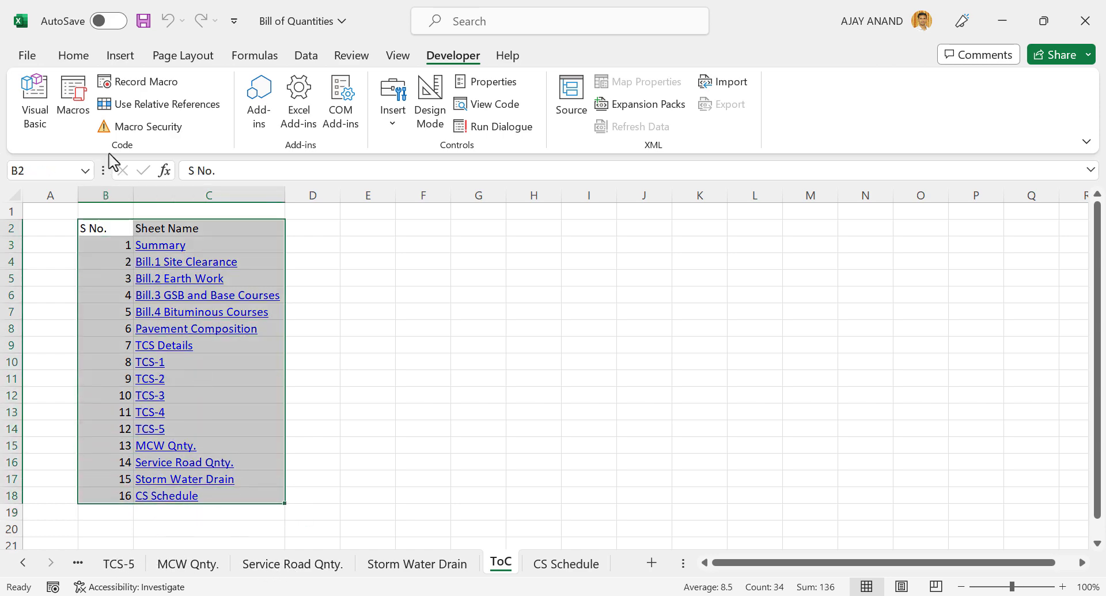
{"action": "left_click", "coordinate": [76, 56]}
{"action": "left_click", "coordinate": [212, 116]}
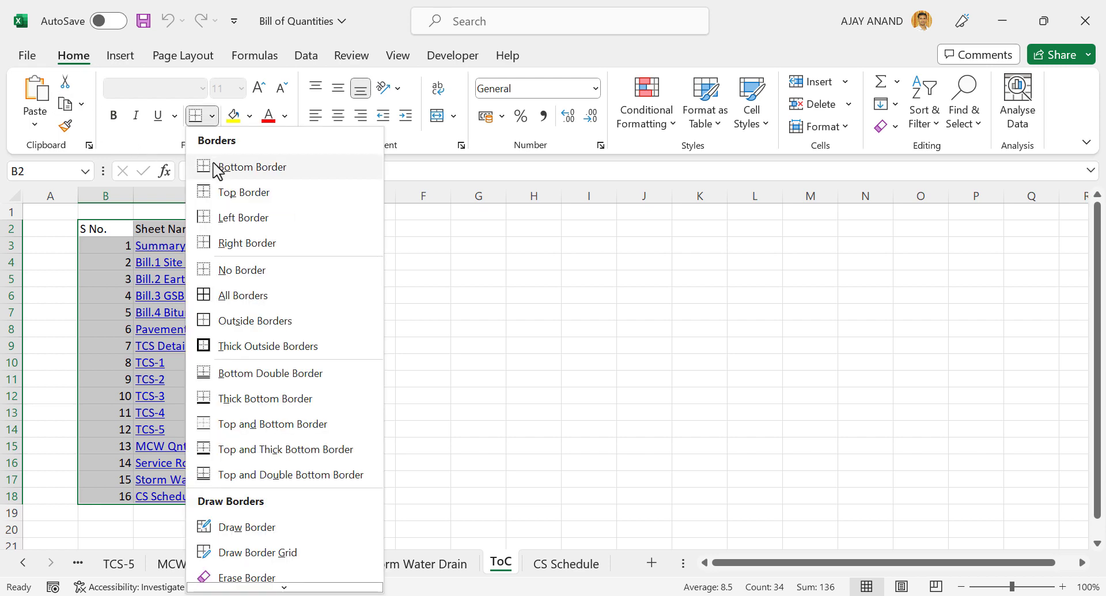
Step: Make the header cells B2:C2 bold, italic and centred, and centre the serial numbers in column B
{"action": "left_click_drag", "start_coordinate": [111, 231], "coordinate": [171, 231]}
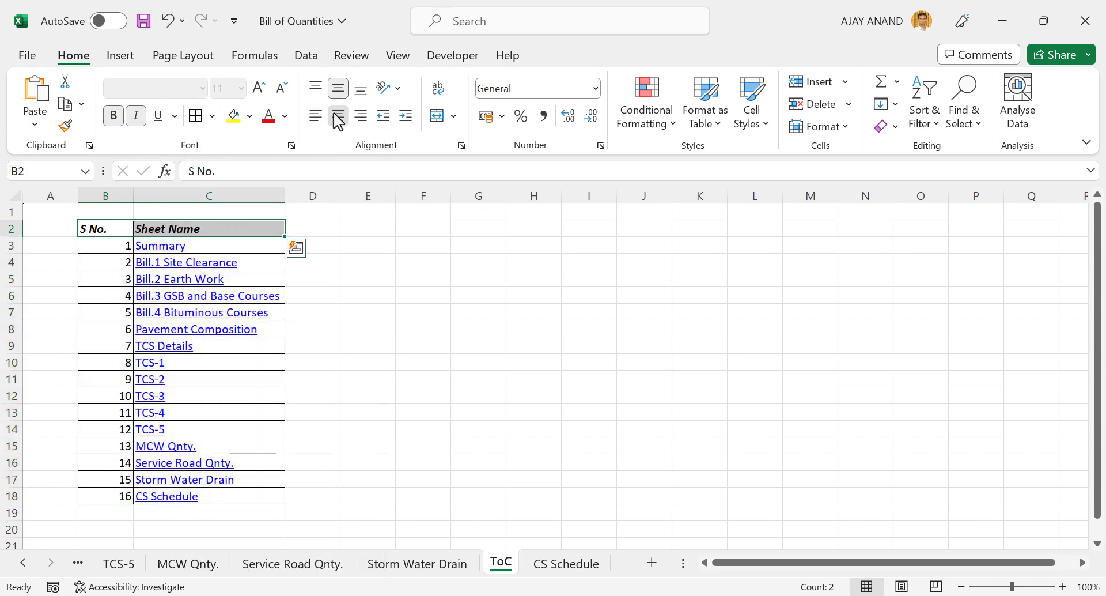
{"action": "left_click", "coordinate": [106, 195]}
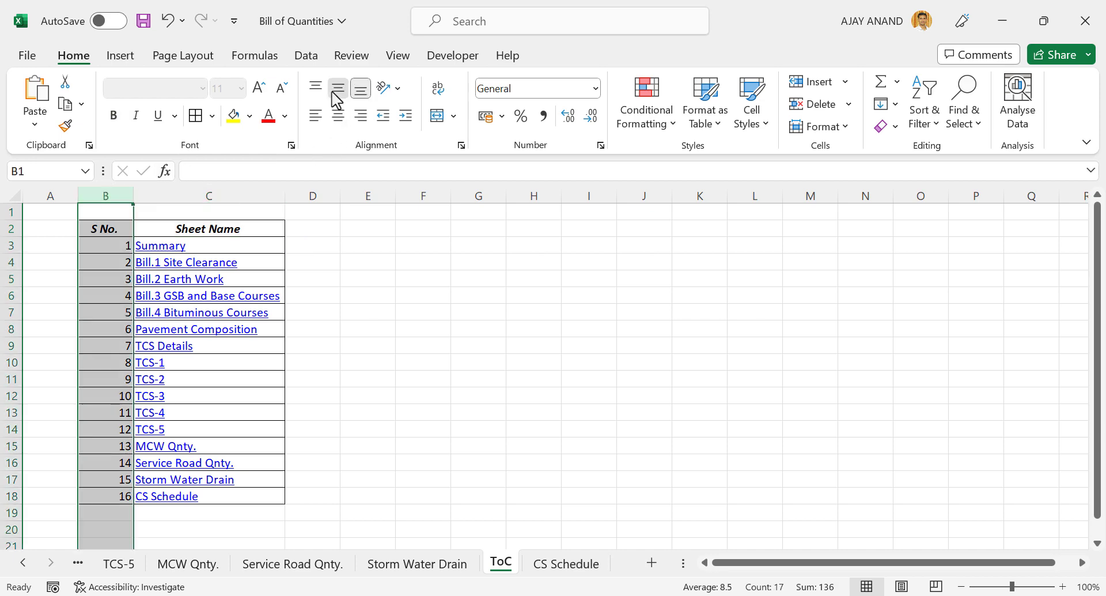
{"action": "left_click", "coordinate": [338, 115]}
{"action": "left_click", "coordinate": [447, 326]}
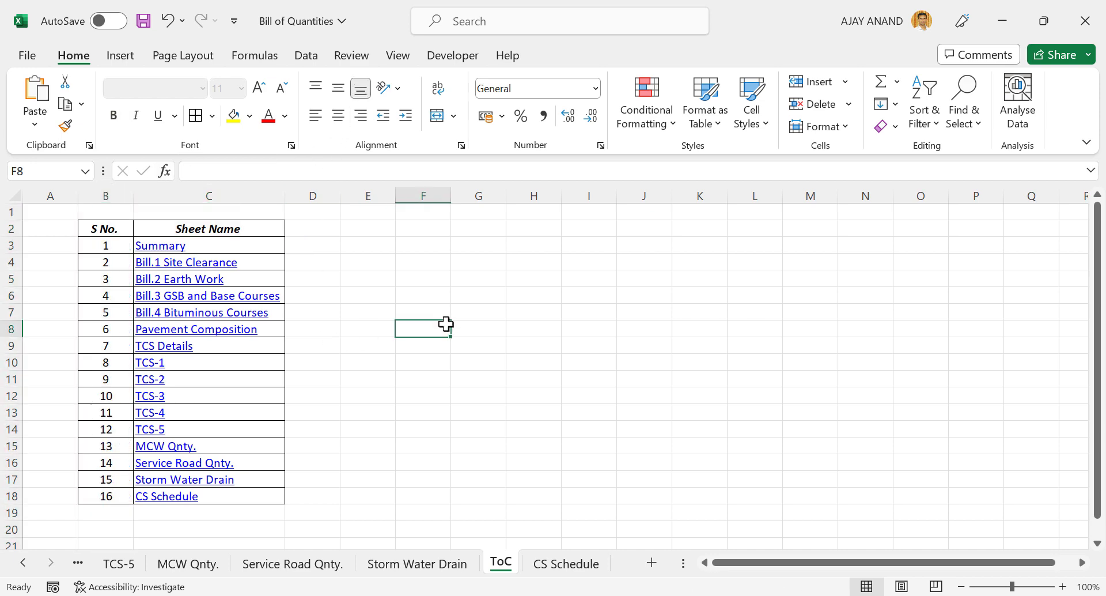
Step: Test the Summary and TCS Details links in the ToC sheet, returning with the Master Sheet button on each sheet
{"action": "left_click", "coordinate": [167, 248]}
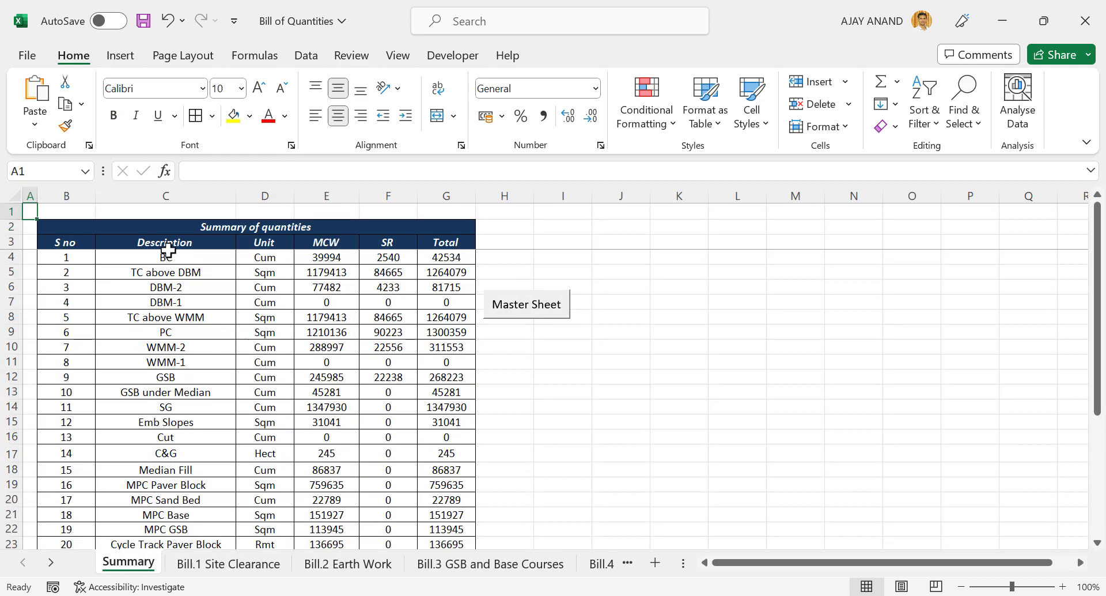
{"action": "left_click", "coordinate": [540, 327]}
{"action": "left_click", "coordinate": [190, 345]}
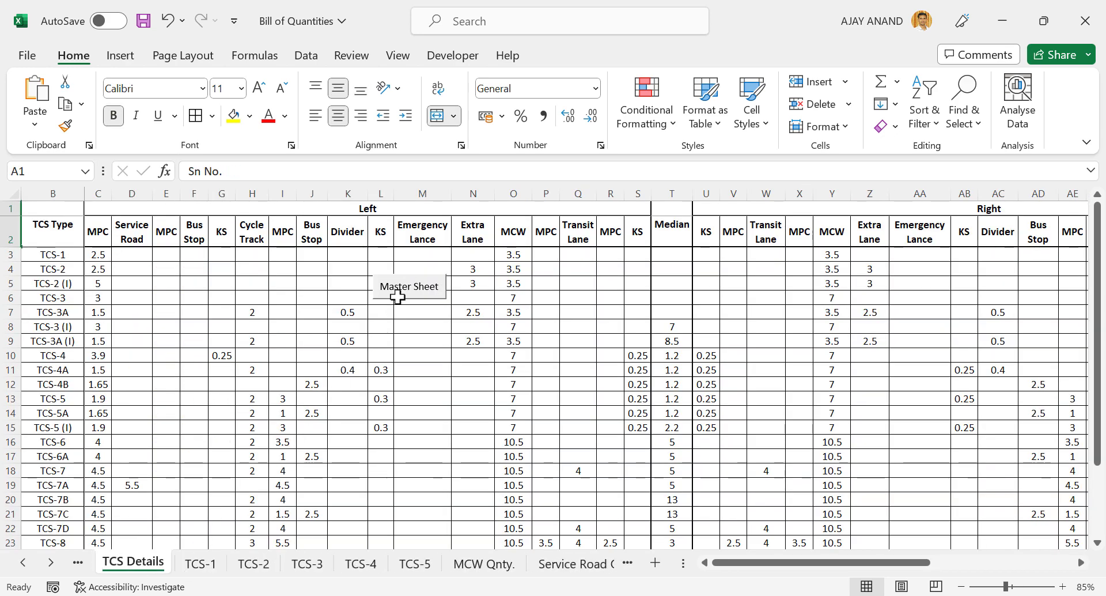
{"action": "left_click", "coordinate": [397, 297]}
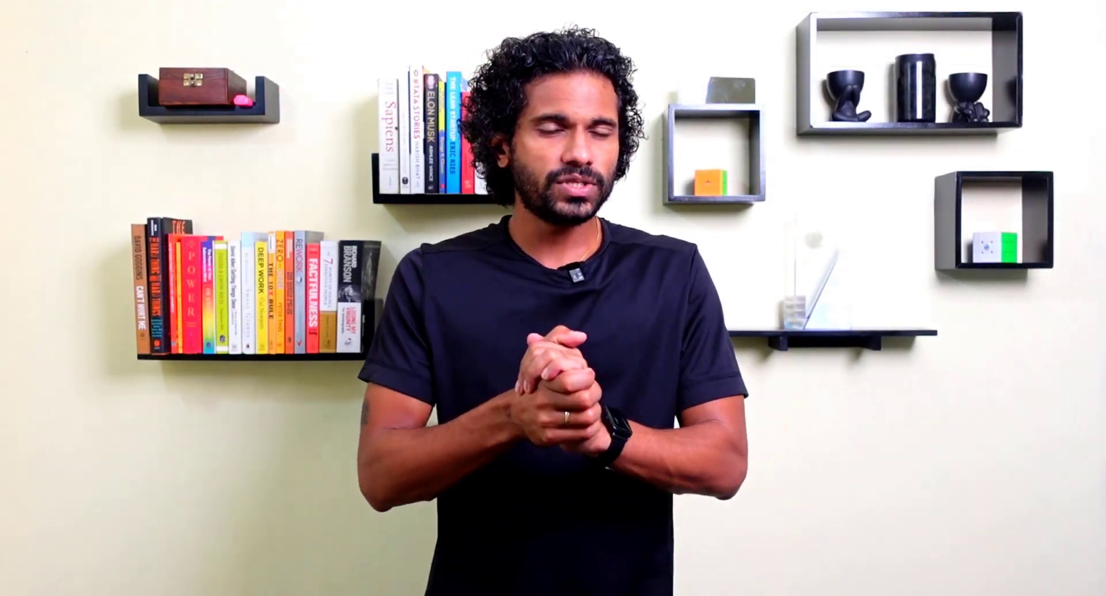